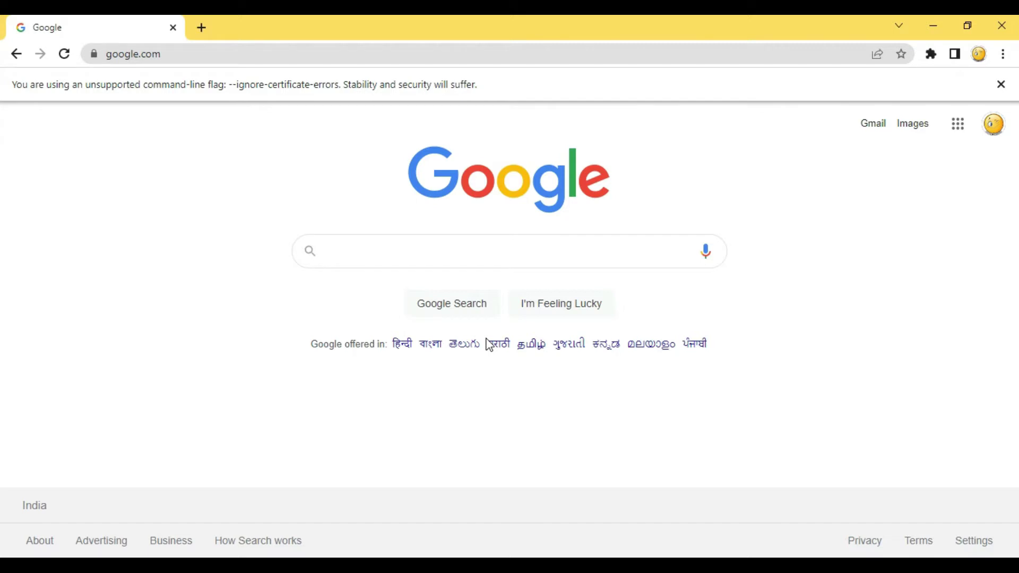
Search Google for 'focusrite'.
click(357, 252)
text(f)
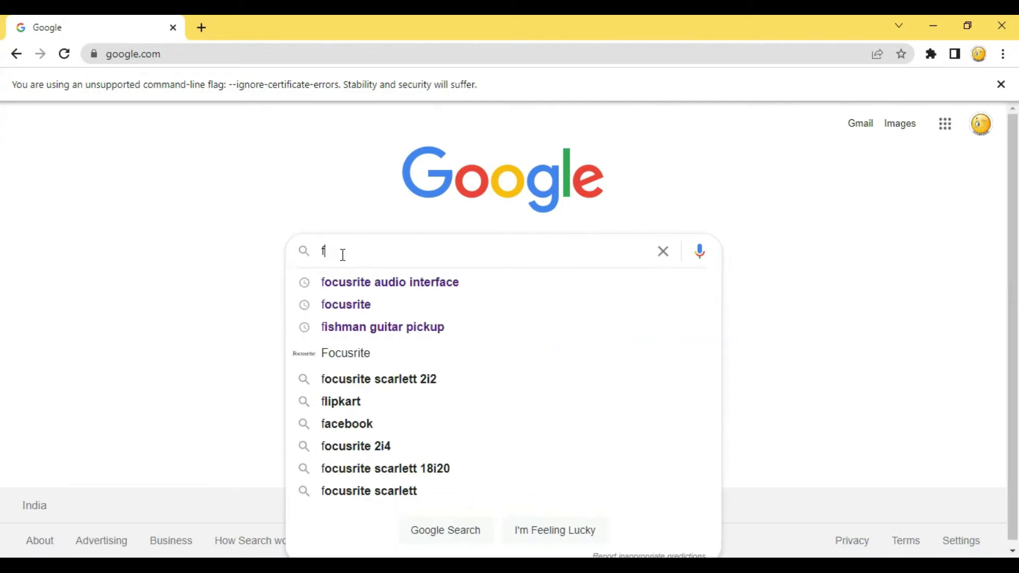
text(ocu)
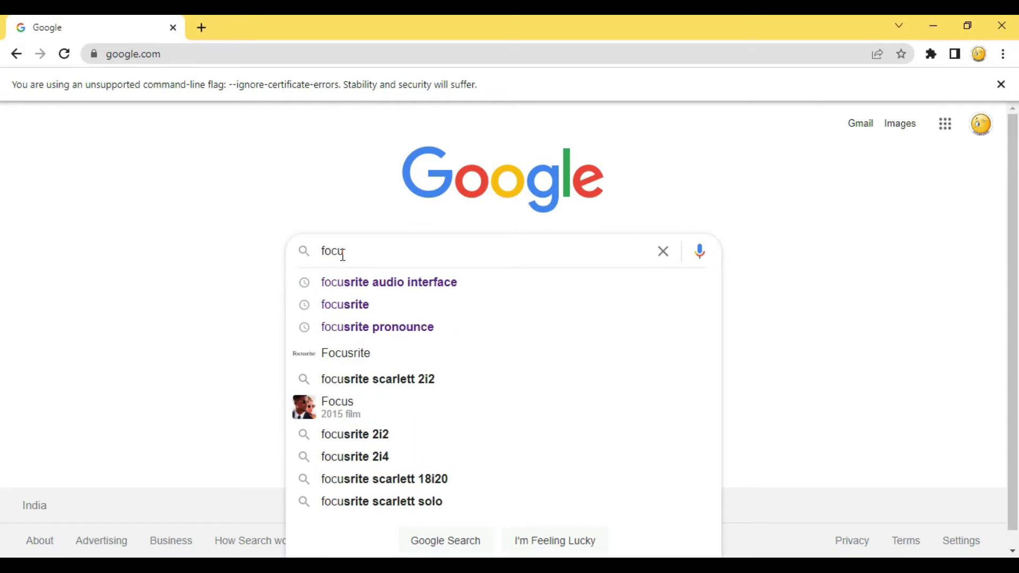
text(srite)
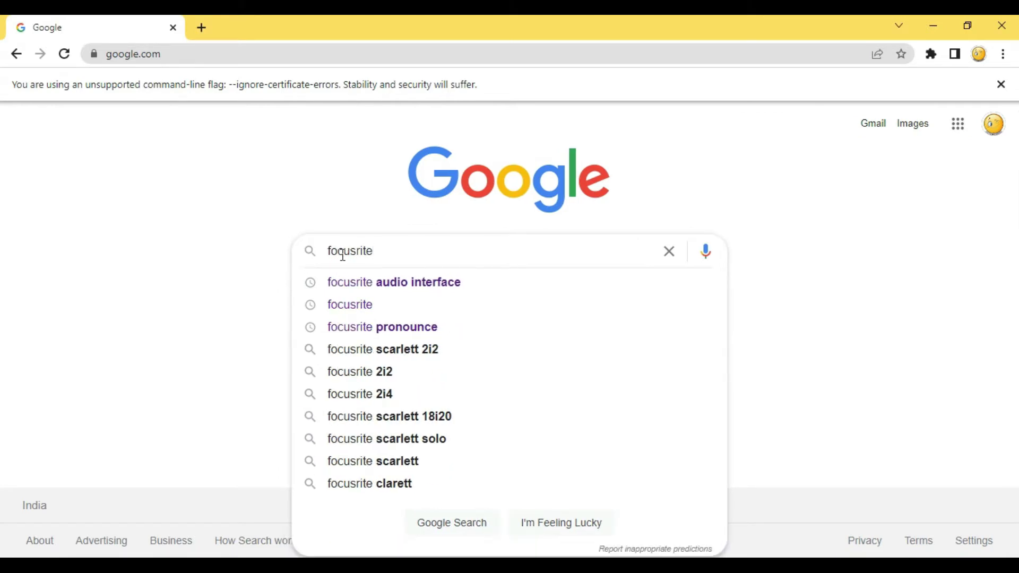
key(Return)
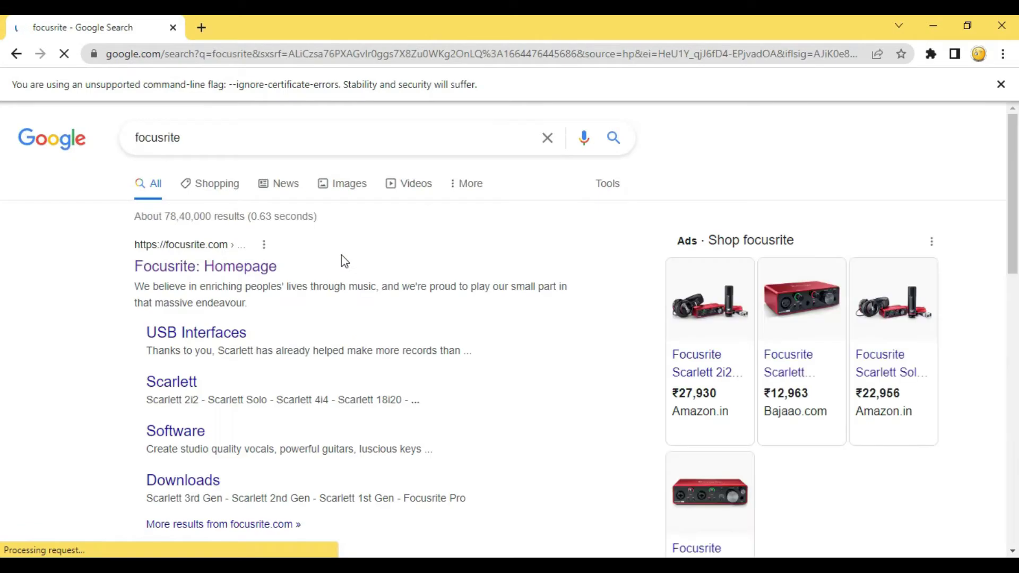
Open the Focusrite homepage result and go to Support > Get Started.
click(207, 274)
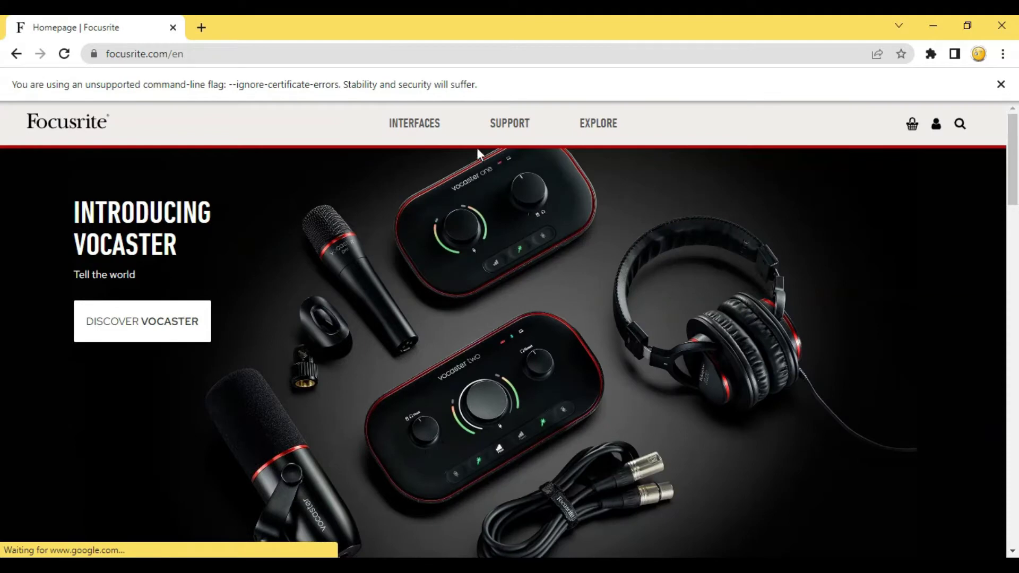
mouse_move(503, 127)
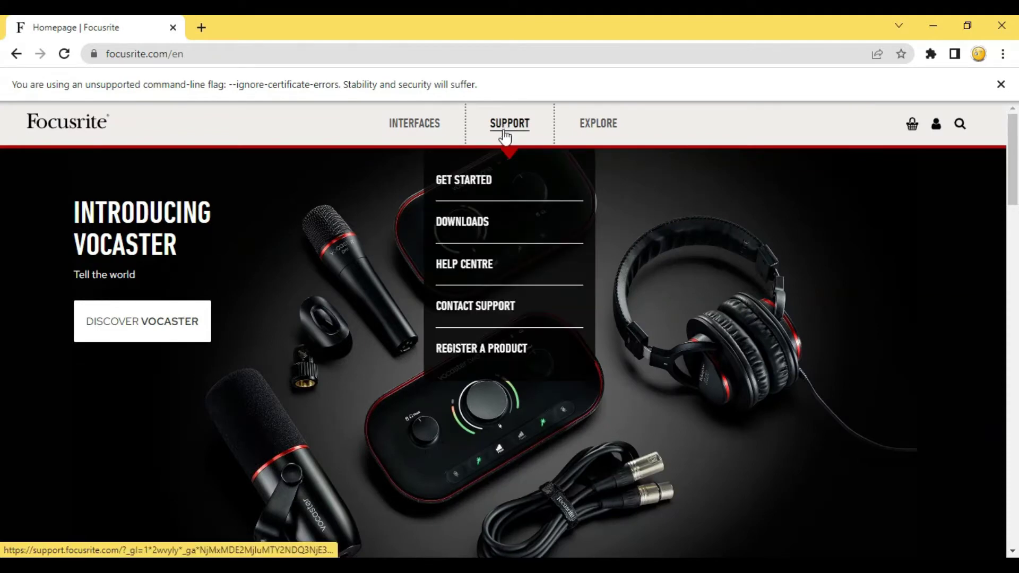
click(488, 183)
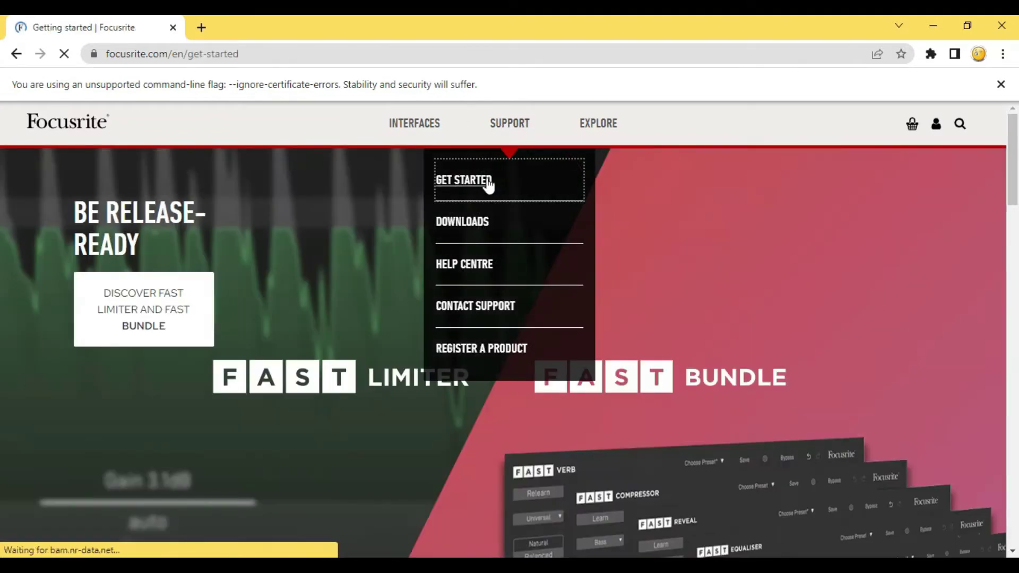
Pick the Scarlett 3rd Generation range, then Scarlett Solo as the product.
scroll(489, 186, down, 5)
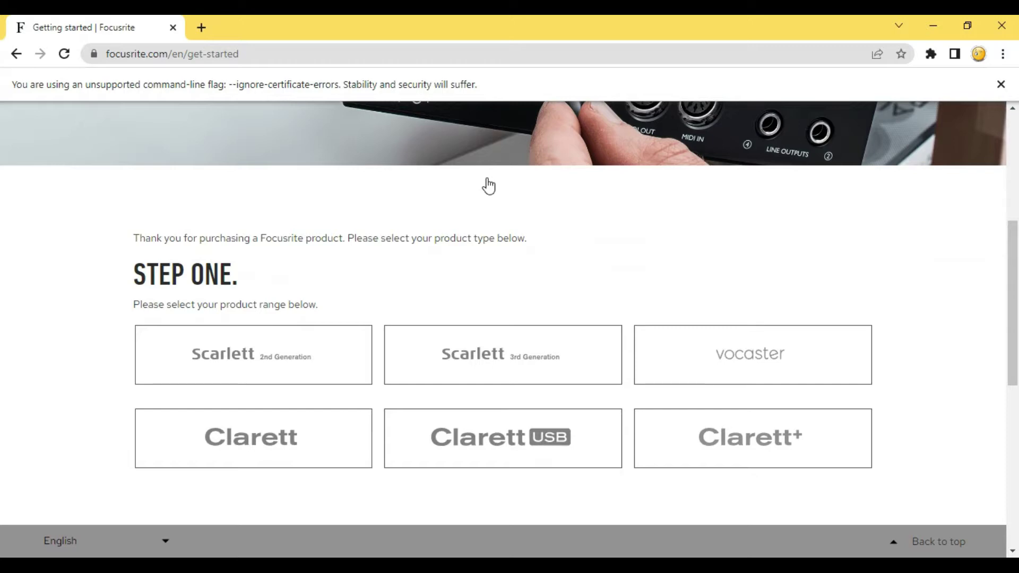
click(519, 360)
scroll(519, 362, down, 1)
scroll(518, 361, down, 5)
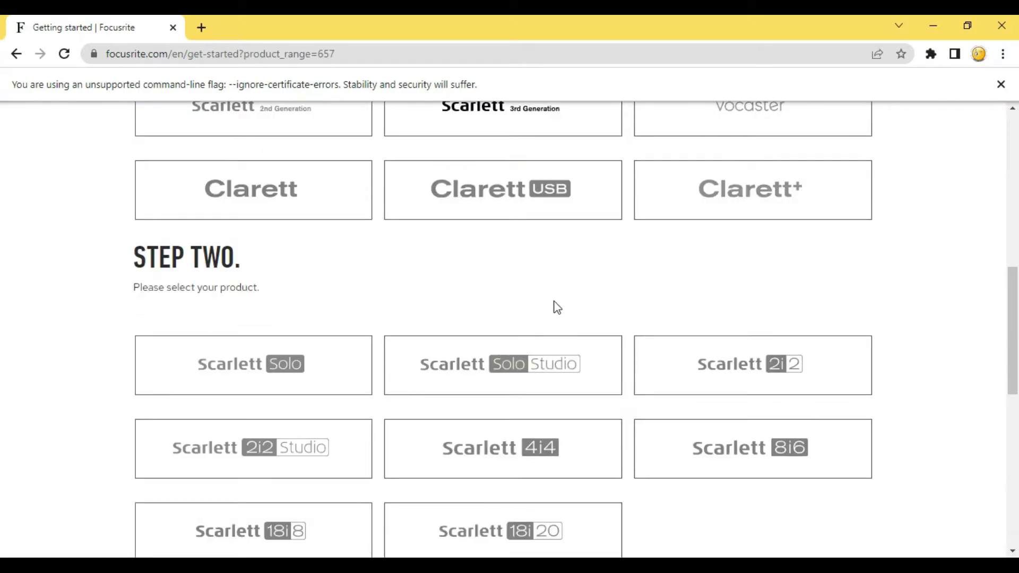
click(296, 336)
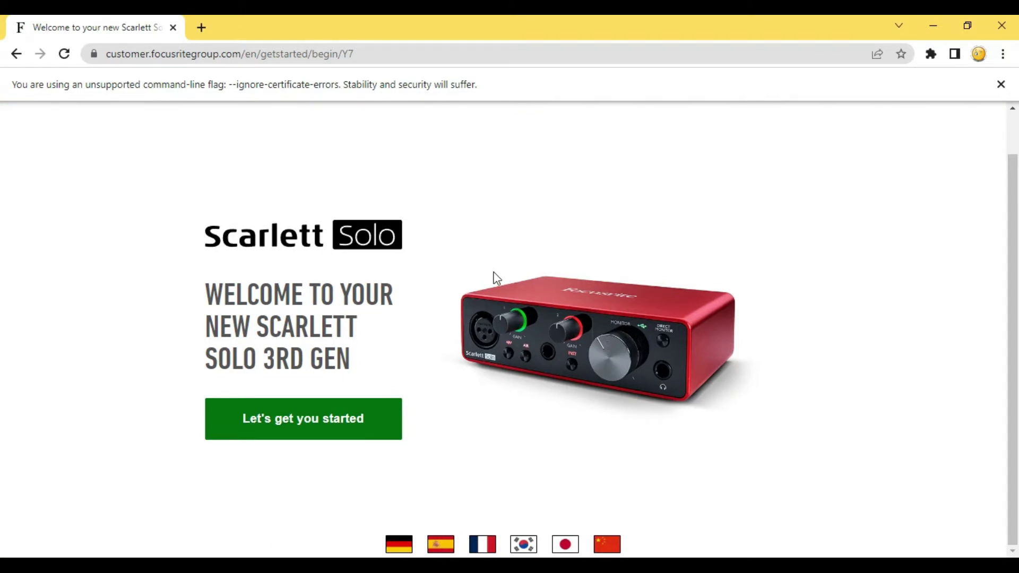
Start the setup guide and choose 'I want to register my Scarlett Solo 3rd Gen'.
click(328, 443)
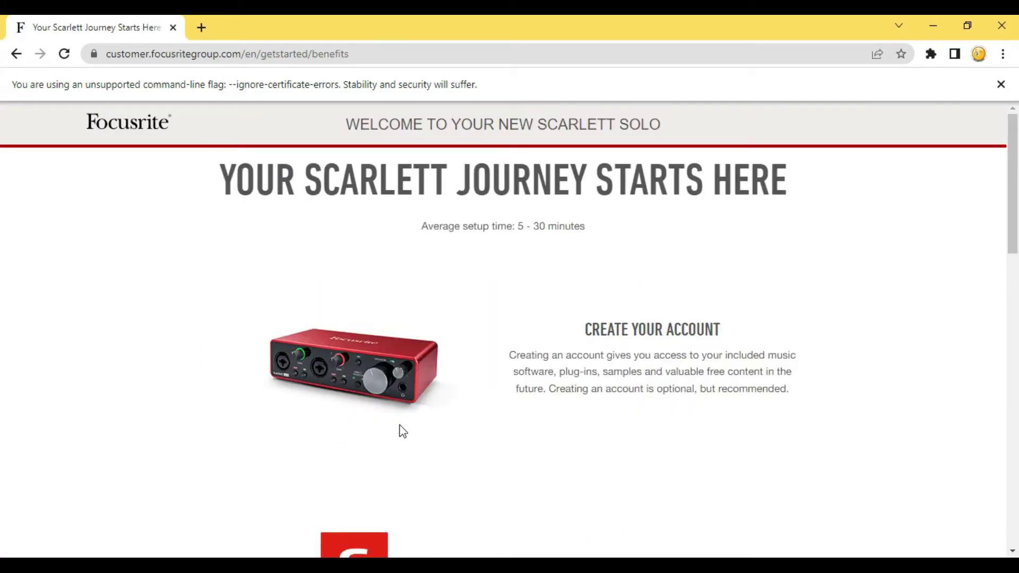
scroll(474, 418, down, 6)
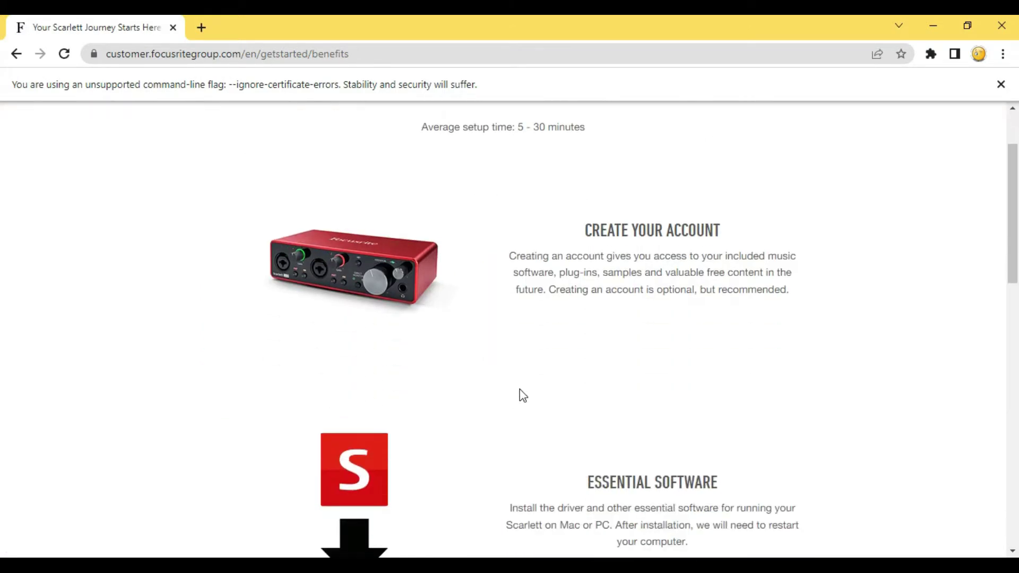
scroll(561, 363, down, 10)
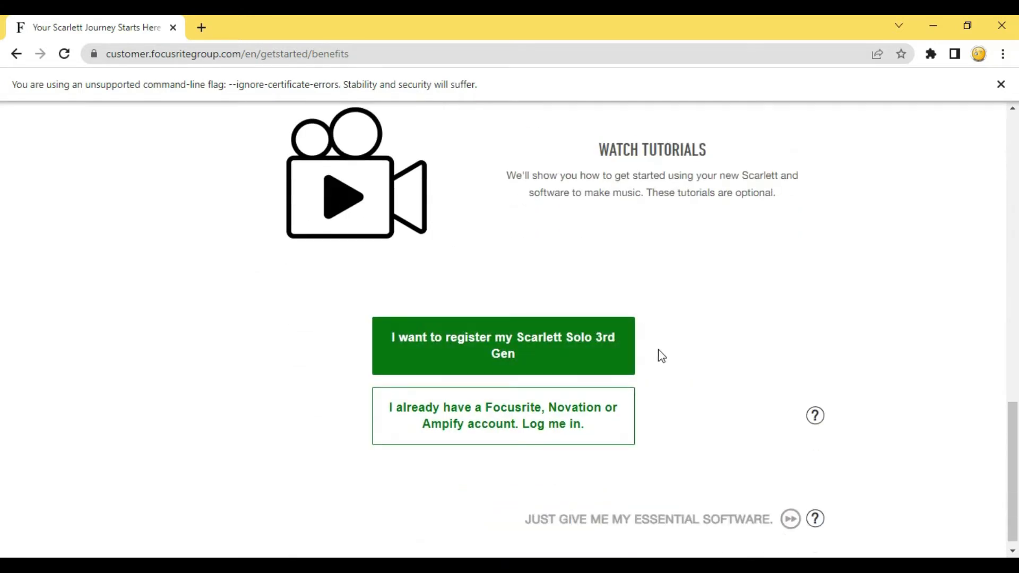
click(539, 360)
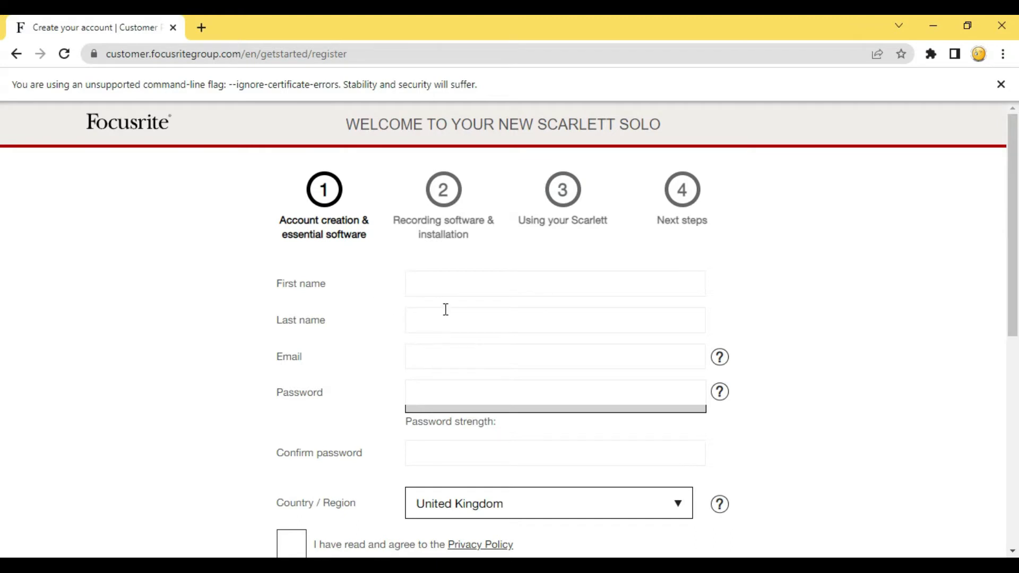
Set the Country/Region to India on the registration form.
scroll(446, 309, down, 1)
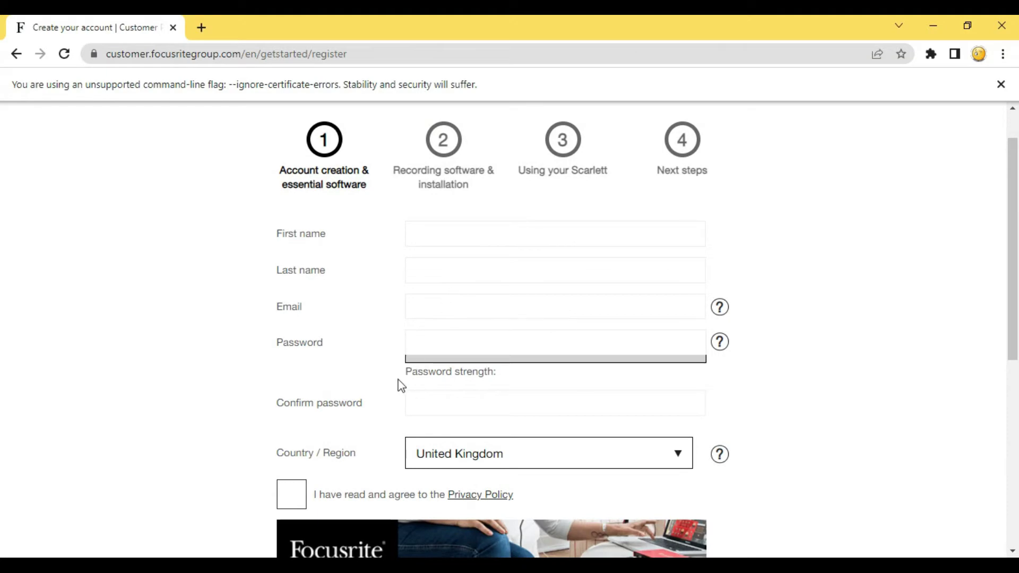
scroll(398, 371, down, 3)
click(440, 305)
scroll(538, 222, up, 20)
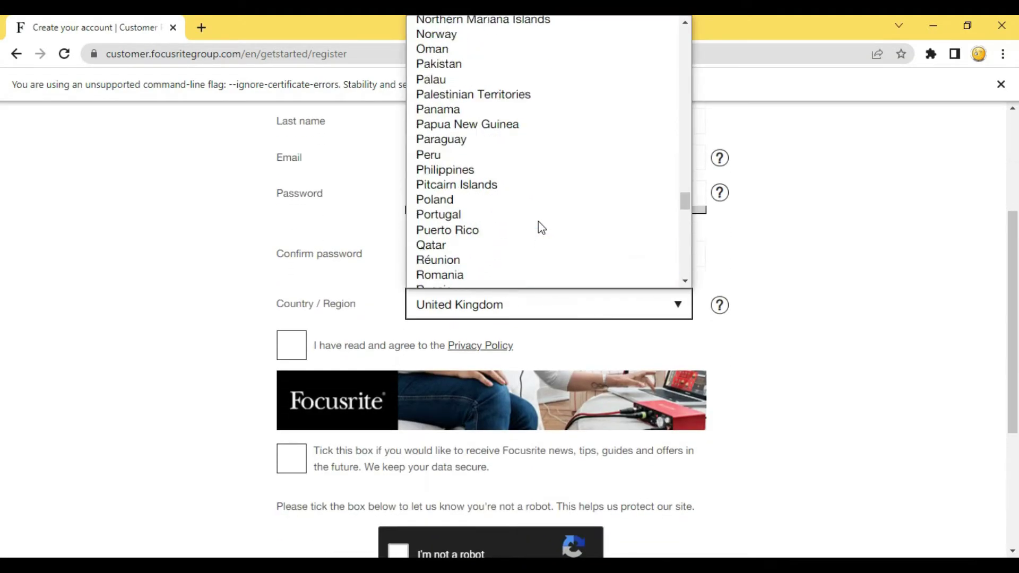
scroll(503, 234, down, 20)
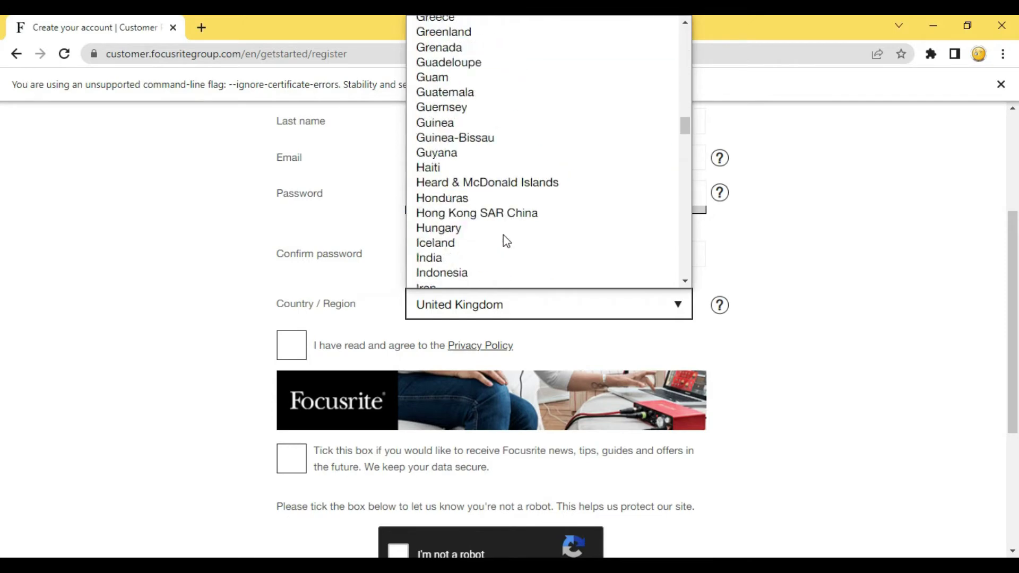
click(469, 260)
Accept the Privacy Policy, opt in to Focusrite news, and tick 'I'm not a robot'.
scroll(749, 344, down, 1)
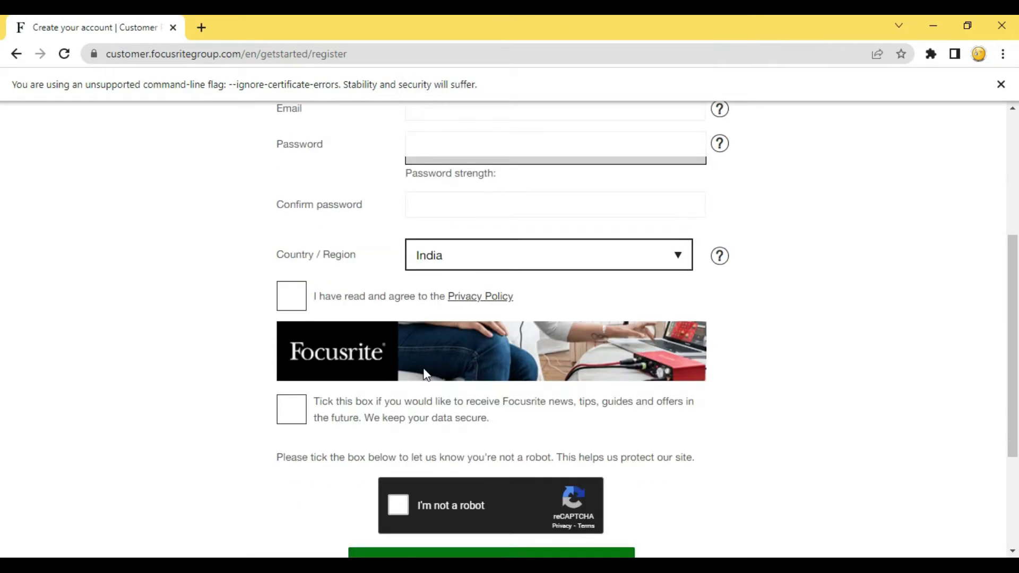
click(295, 308)
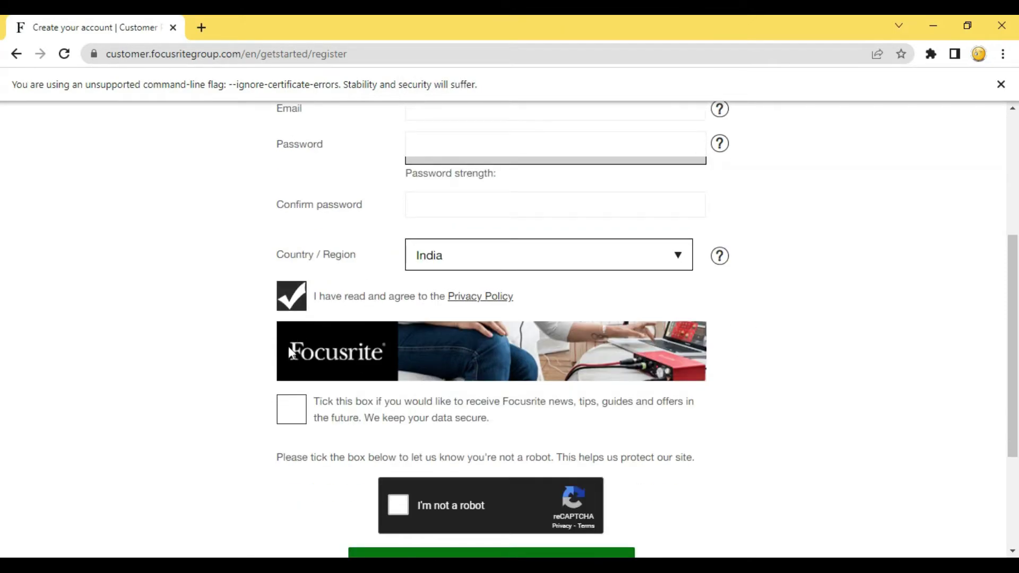
click(288, 419)
scroll(249, 357, down, 4)
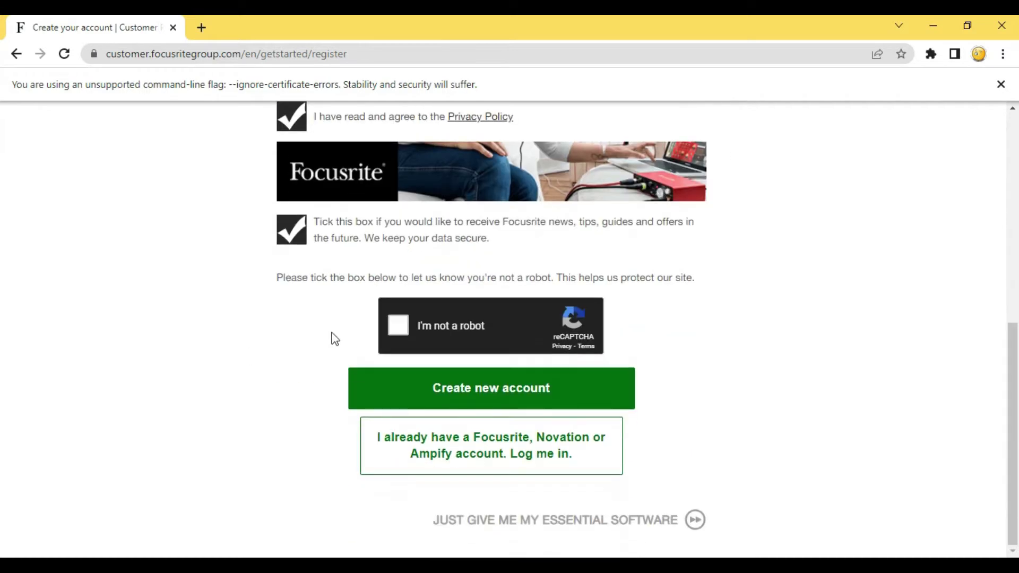
click(399, 329)
Log in to the Customer Portal with the existing account's password.
click(532, 451)
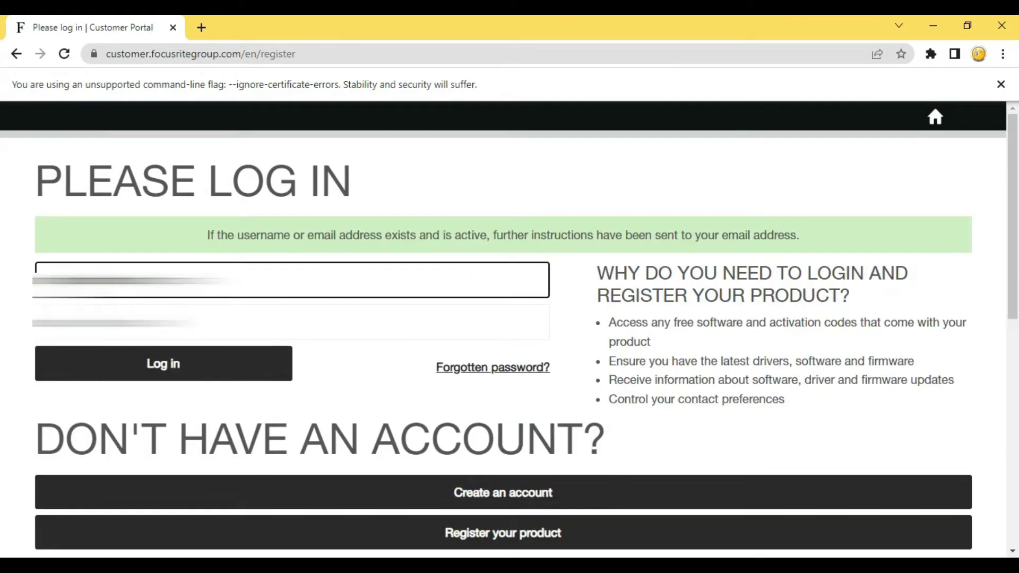
text(********)
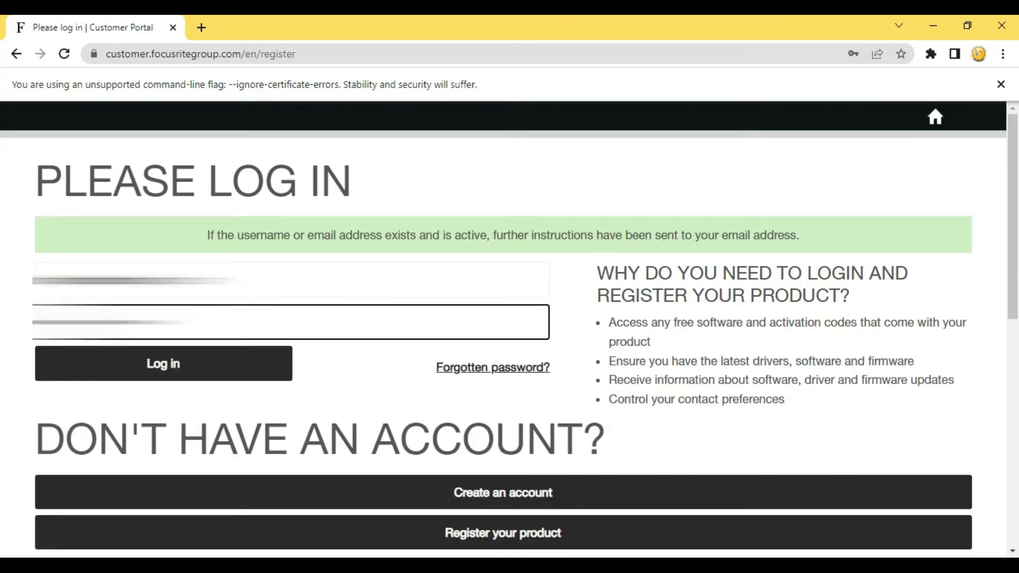
click(177, 374)
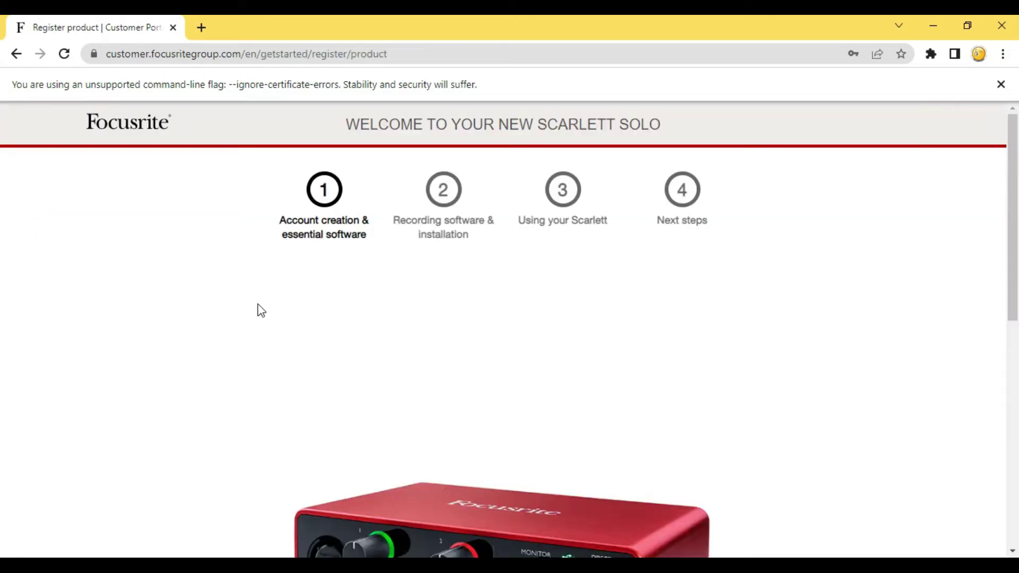
Scroll down the product registration page to the serial number field.
scroll(258, 311, down, 5)
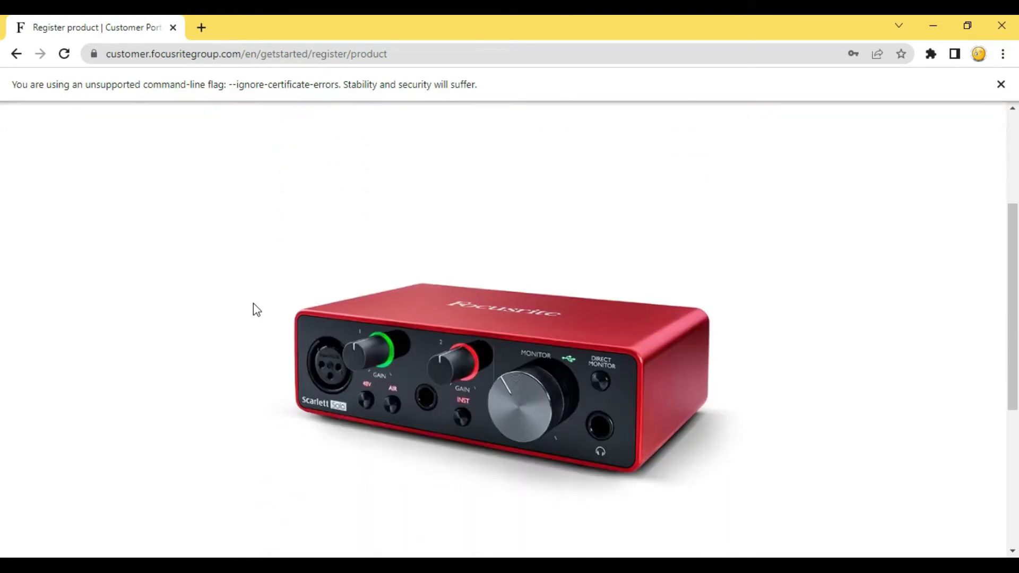
scroll(254, 304, down, 3)
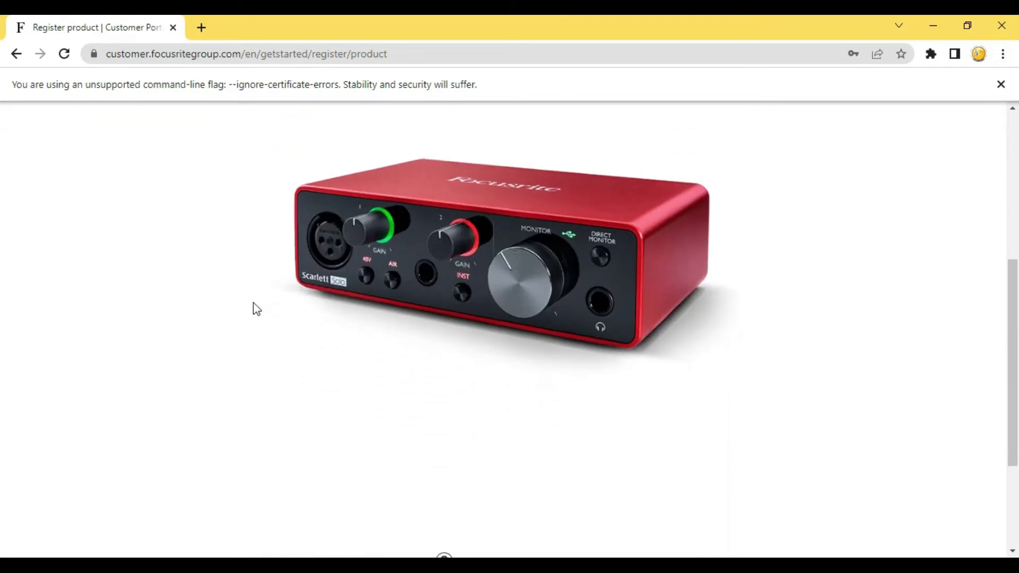
scroll(253, 303, down, 1)
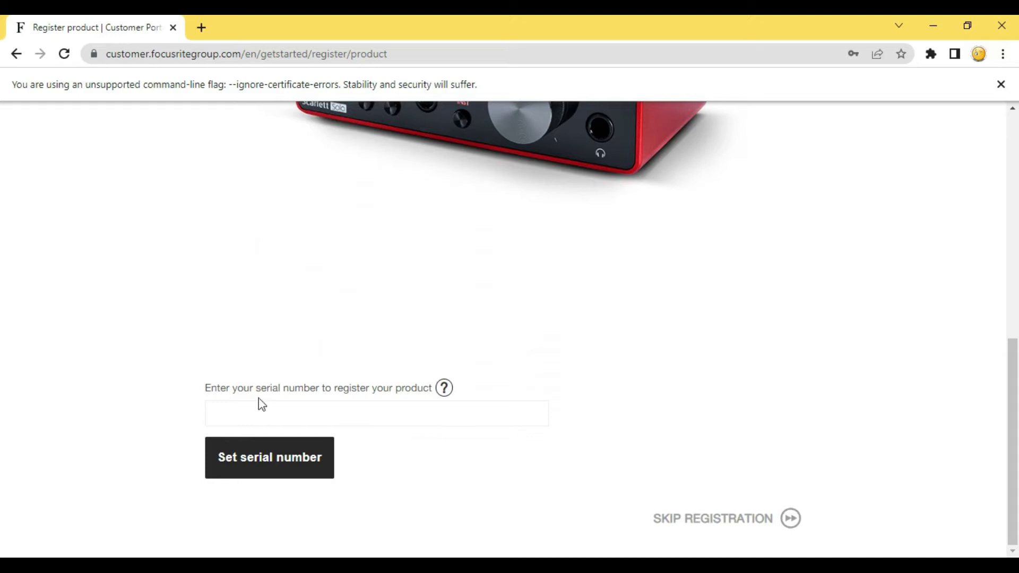
click(252, 411)
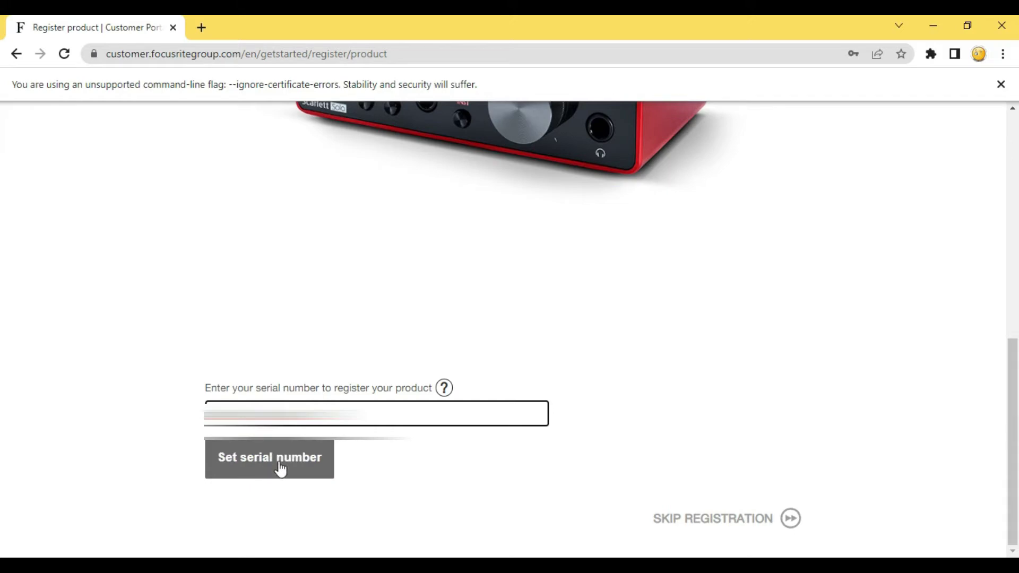
Register the serial number and continue the journey past the essential-software install steps.
click(280, 468)
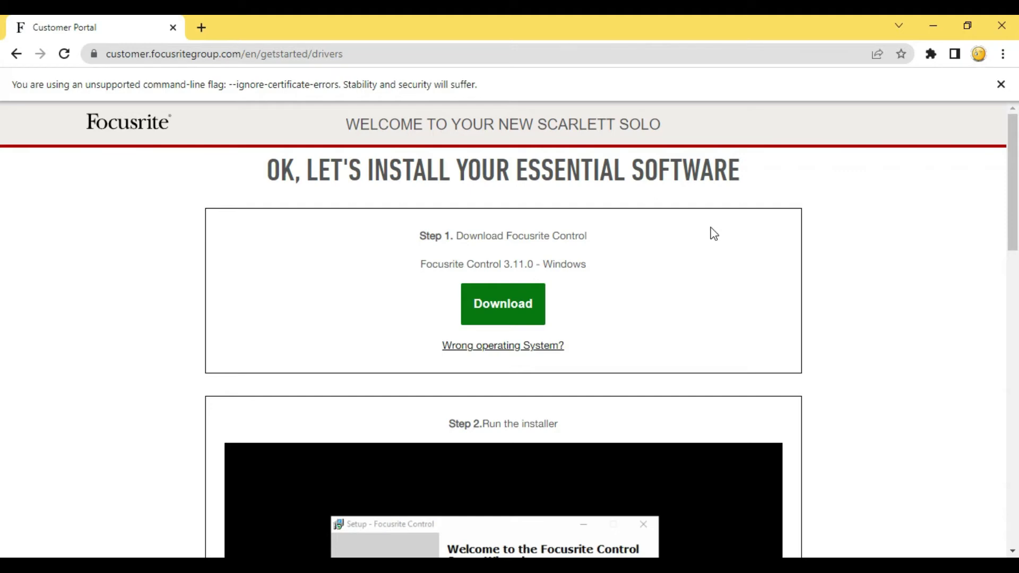
scroll(631, 295, down, 7)
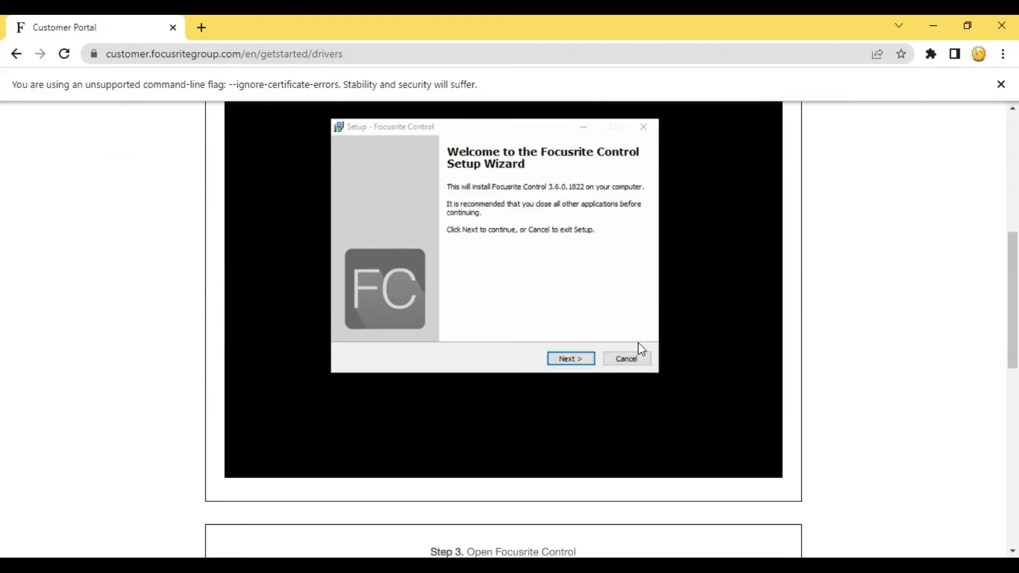
scroll(651, 332, down, 7)
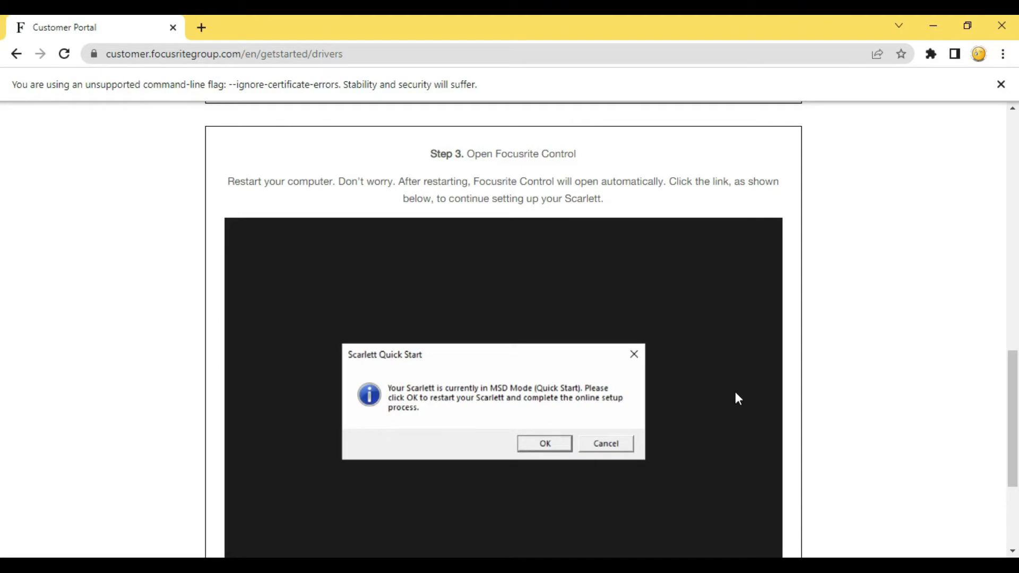
scroll(736, 398, down, 3)
click(735, 466)
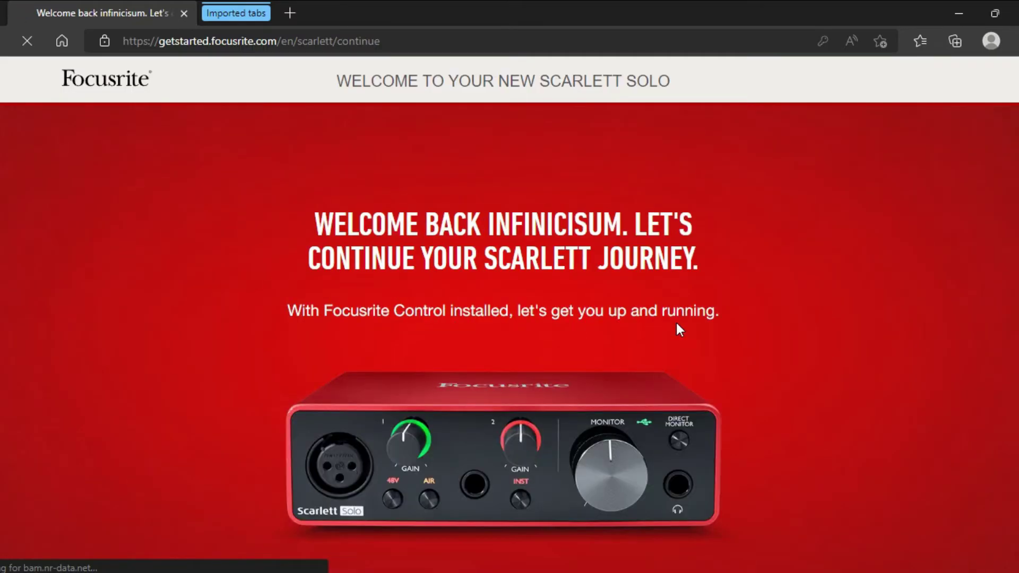
scroll(823, 420, down, 2)
Move past the welcome and operating-system audio settings pages to the listening question.
click(550, 531)
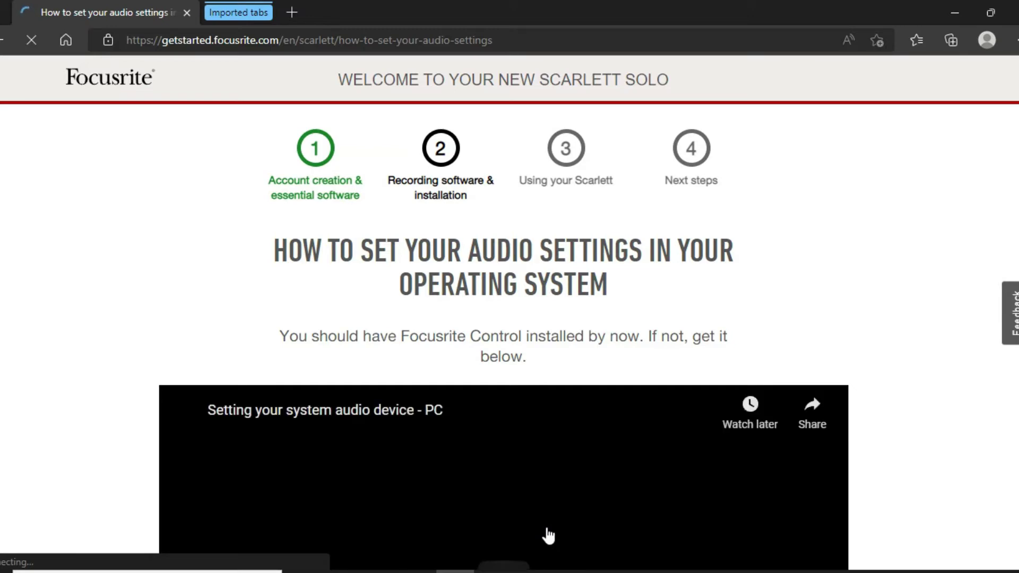
scroll(601, 411, down, 2)
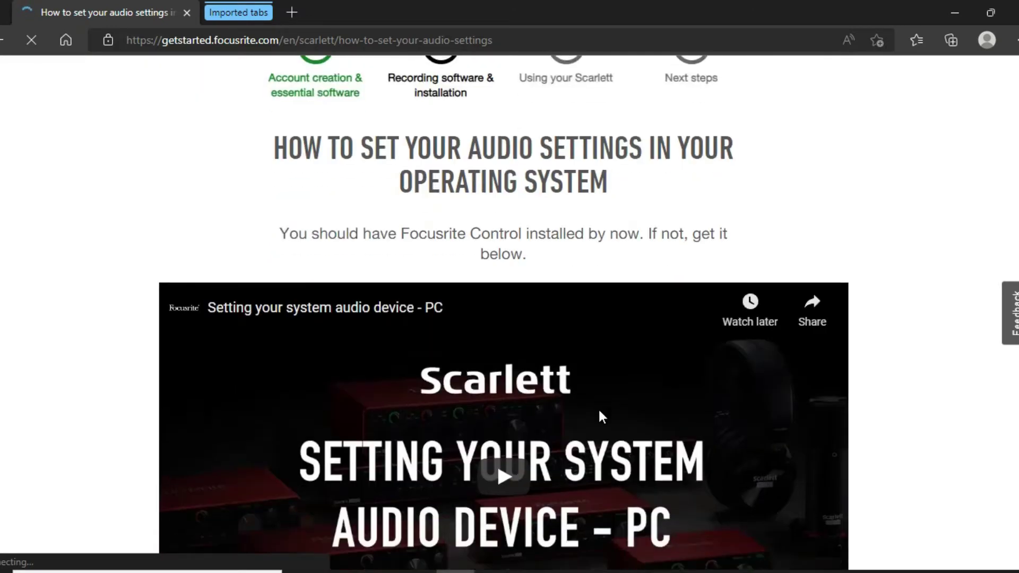
scroll(602, 413, down, 5)
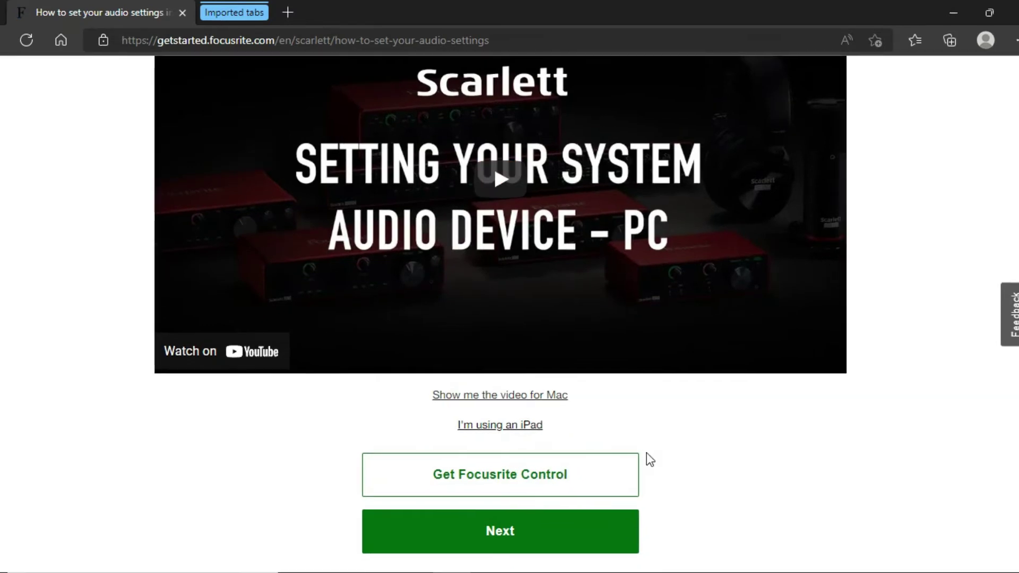
click(528, 546)
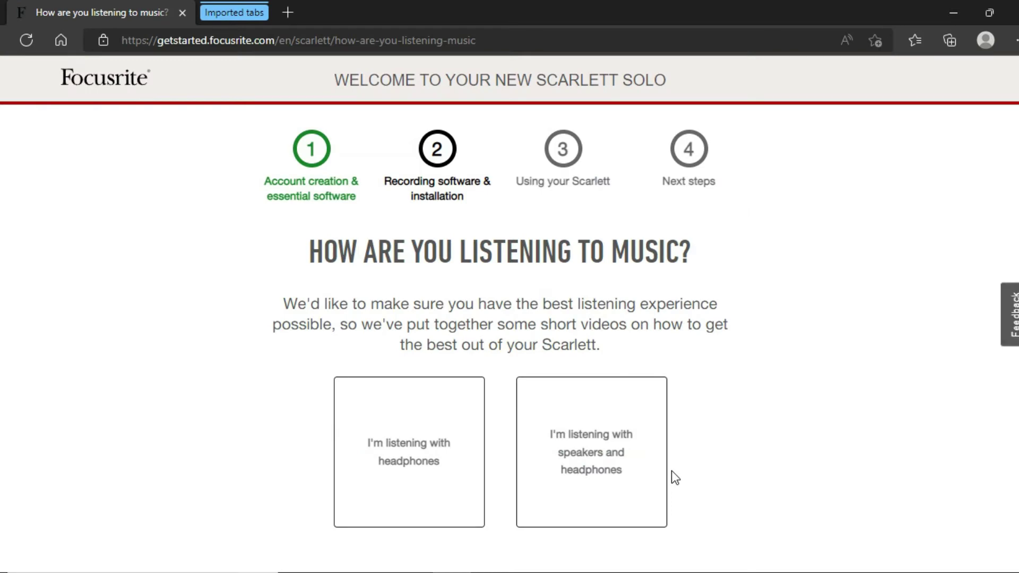
Answer 'I'm listening with headphones' and continue past the headphones video page.
scroll(671, 471, down, 1)
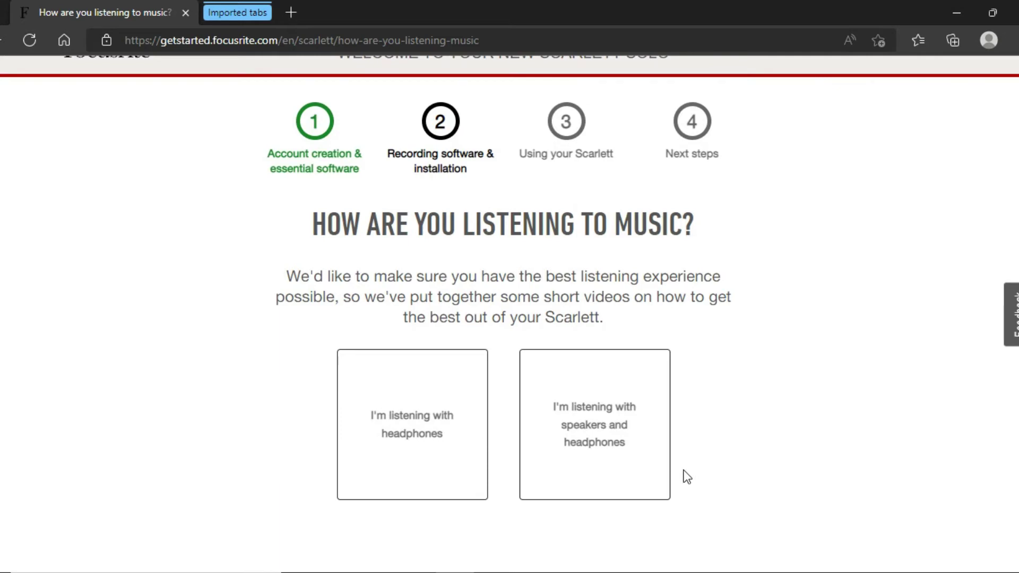
click(422, 448)
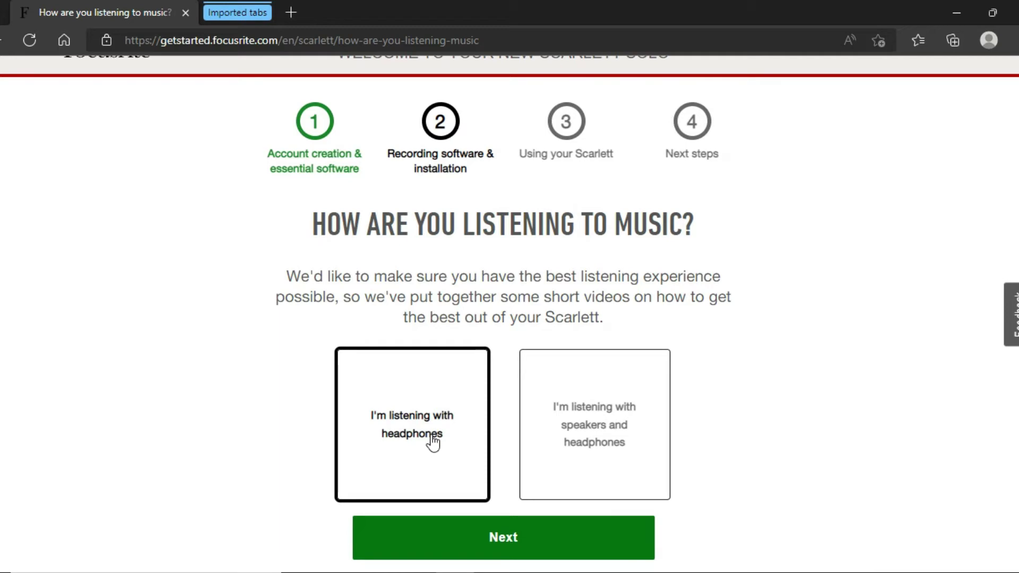
click(504, 545)
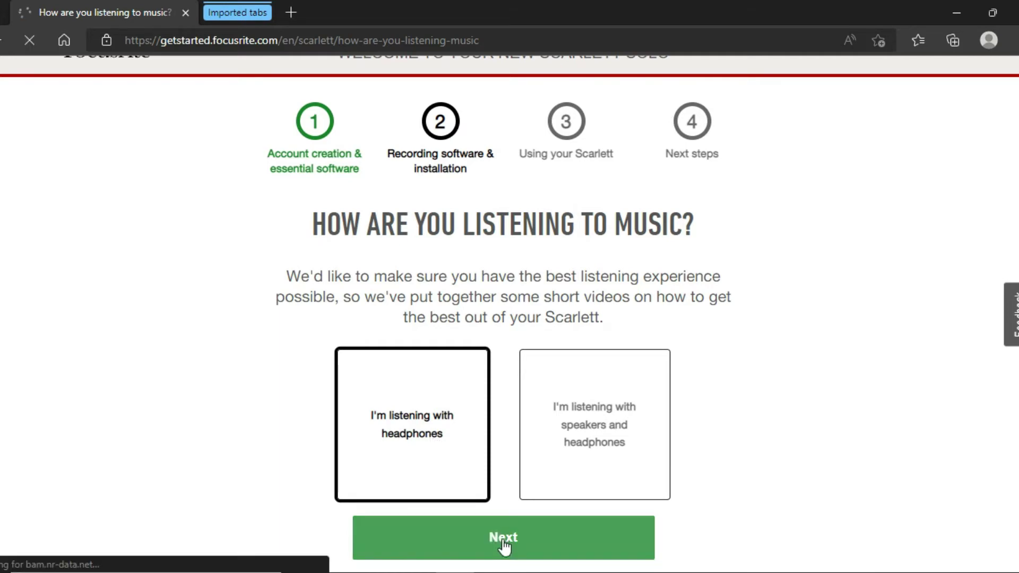
scroll(667, 446, down, 3)
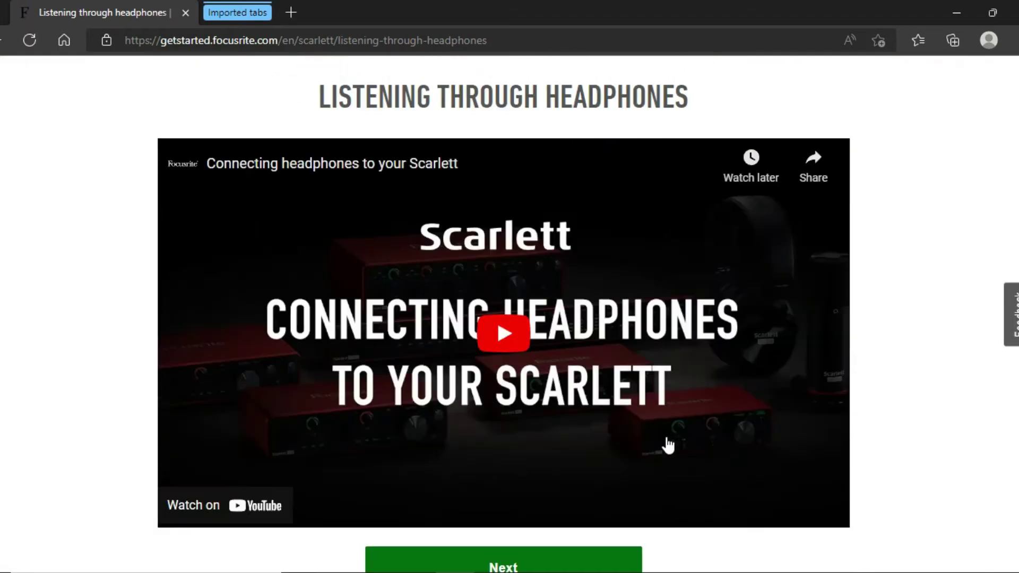
scroll(670, 444, down, 1)
click(540, 532)
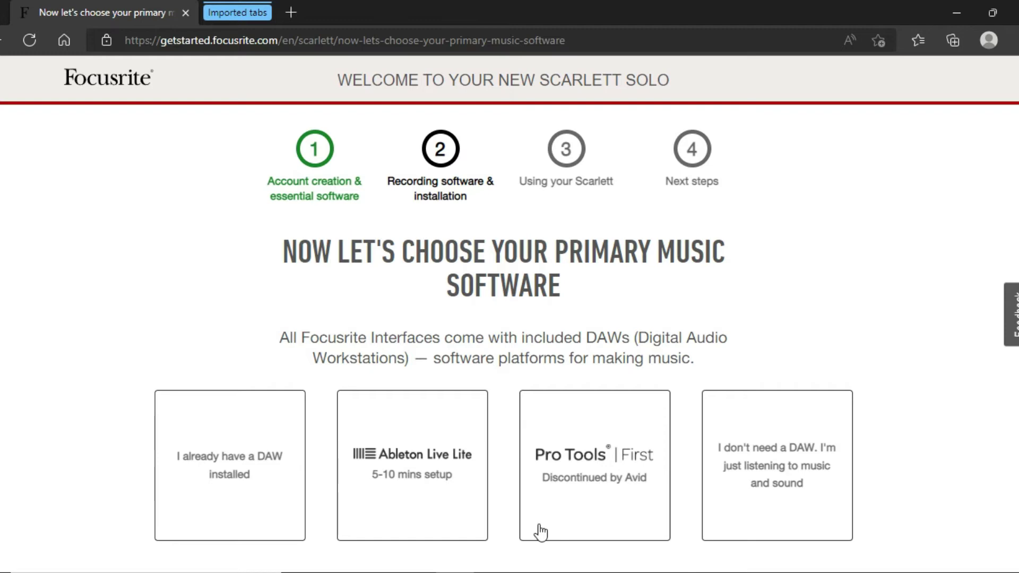
Answer 'I already have a DAW installed' and 'No thanks. I know what I'm doing.'.
click(267, 504)
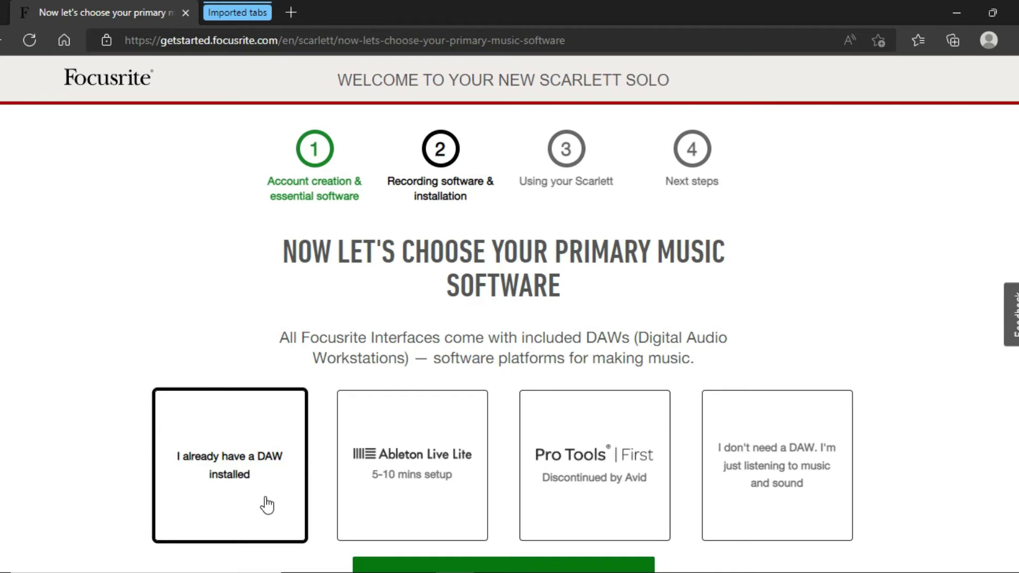
scroll(267, 504, down, 1)
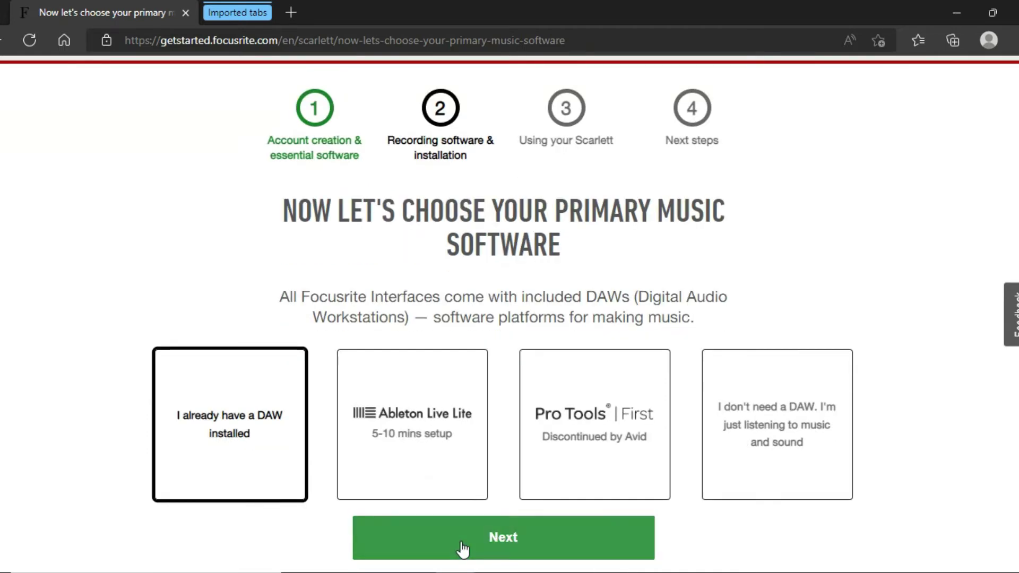
click(466, 548)
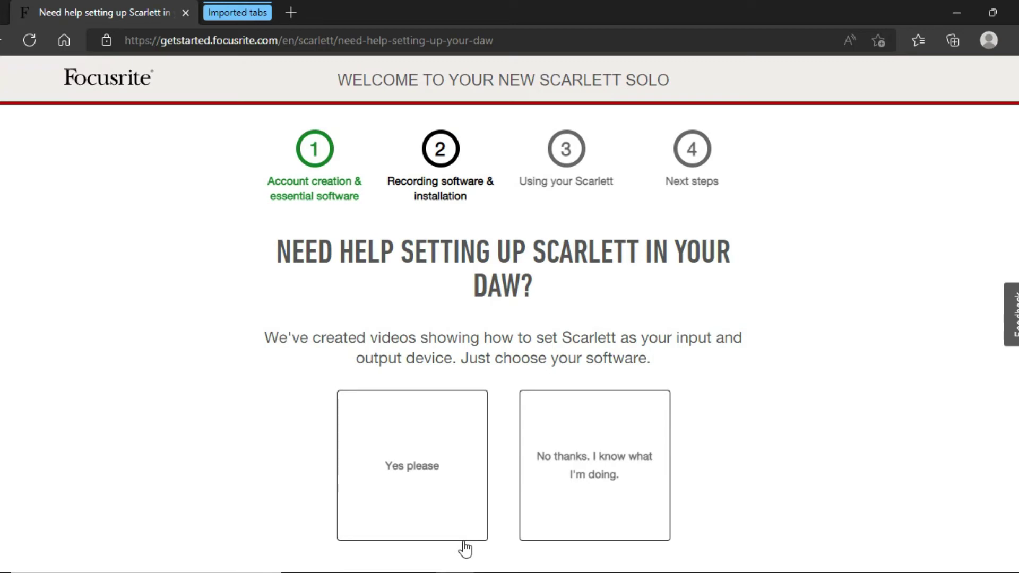
scroll(523, 547, down, 1)
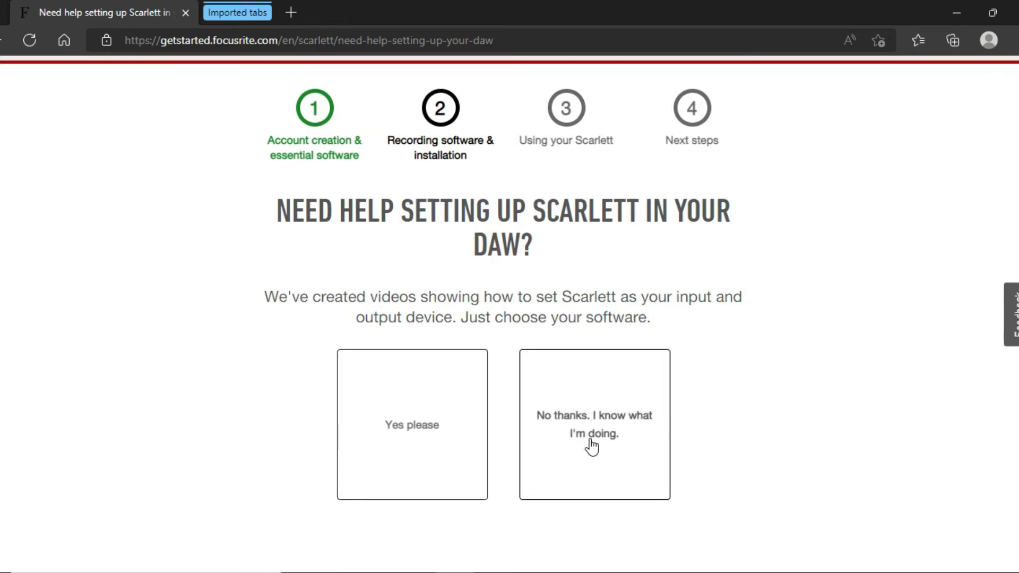
click(591, 442)
click(540, 533)
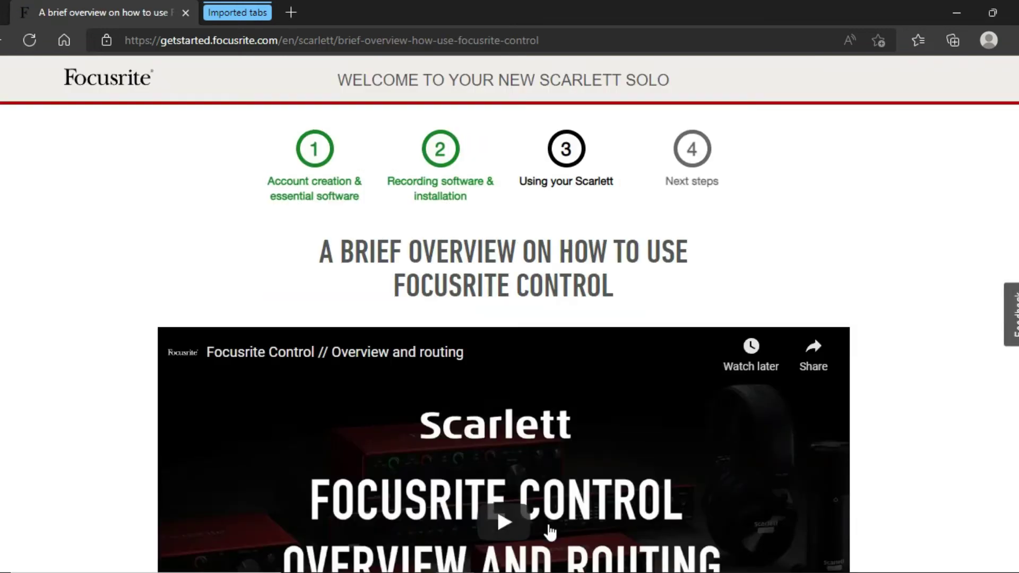
Move past the Focusrite Control video and confirm with the green checkmark that the Scarlett is running.
scroll(643, 447, down, 3)
scroll(644, 447, down, 3)
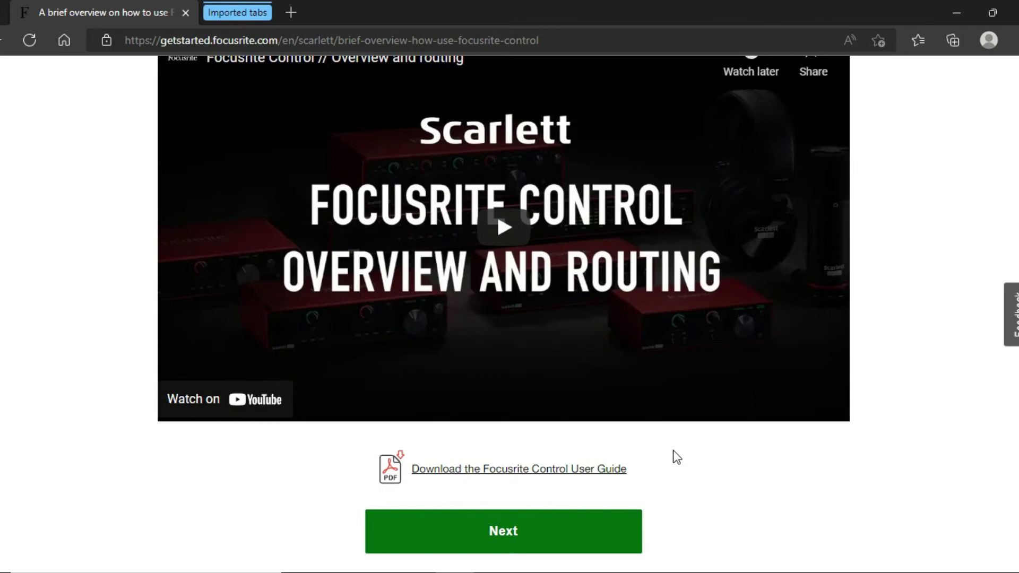
click(547, 531)
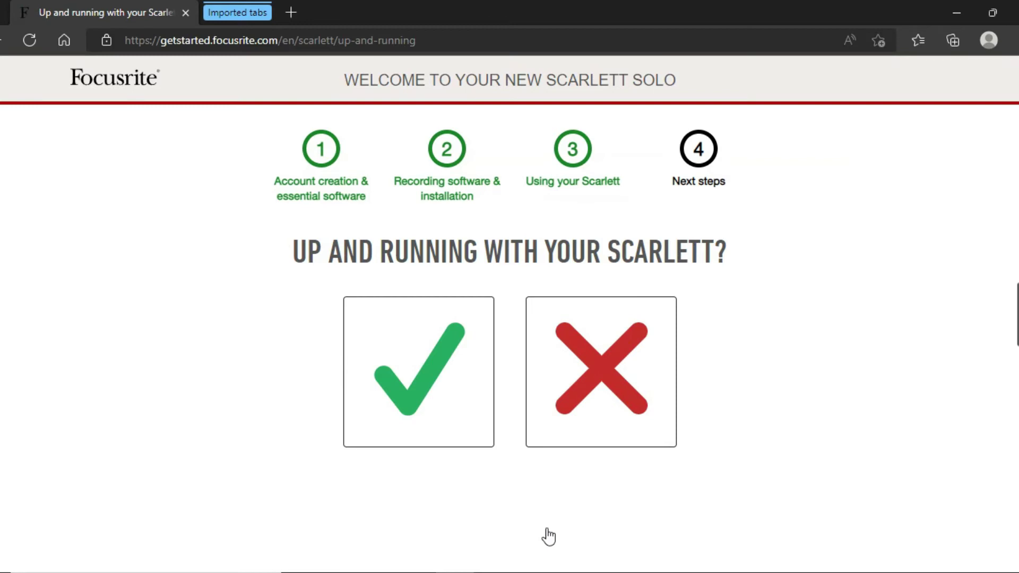
click(444, 423)
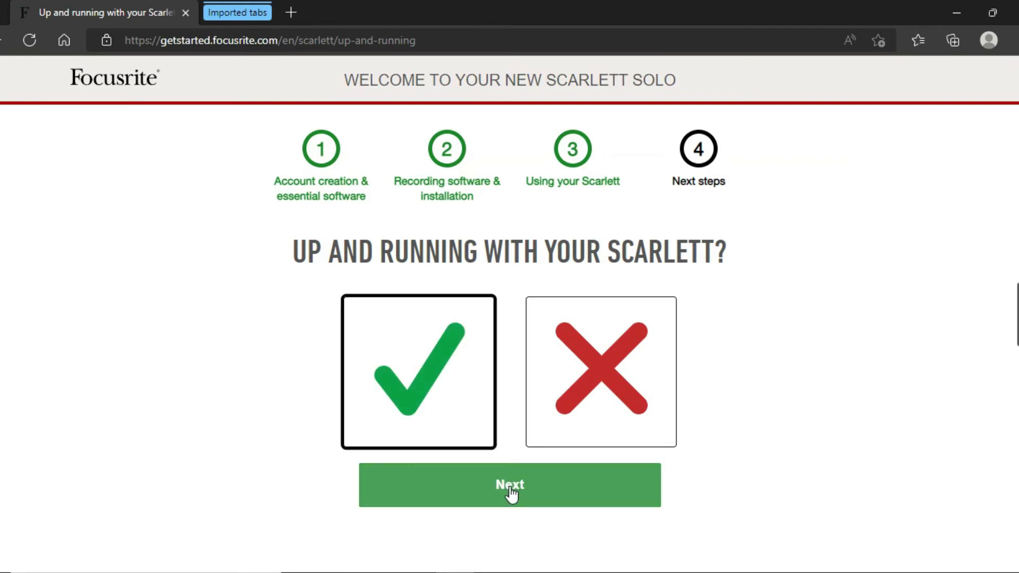
click(510, 492)
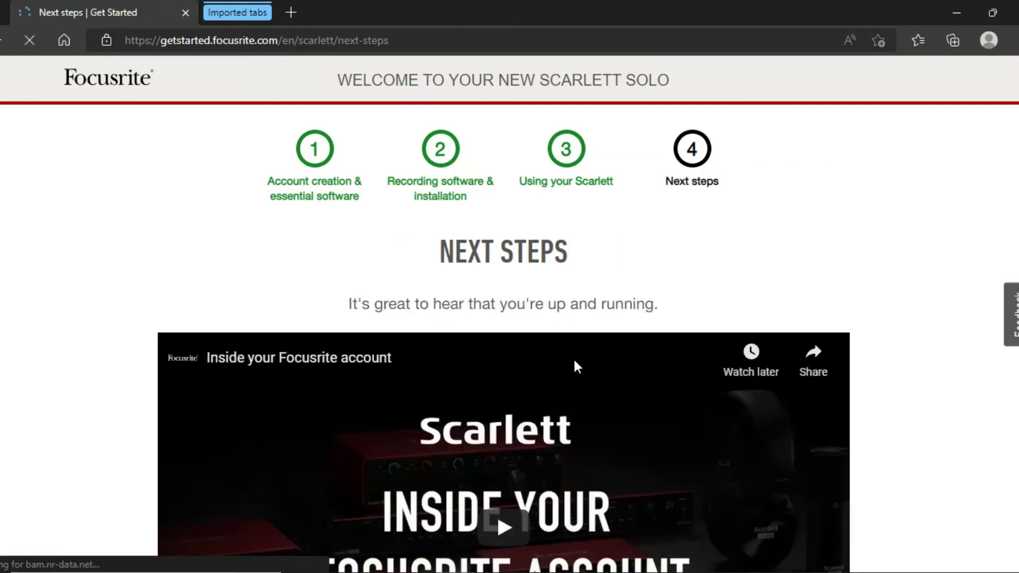
scroll(584, 374, down, 5)
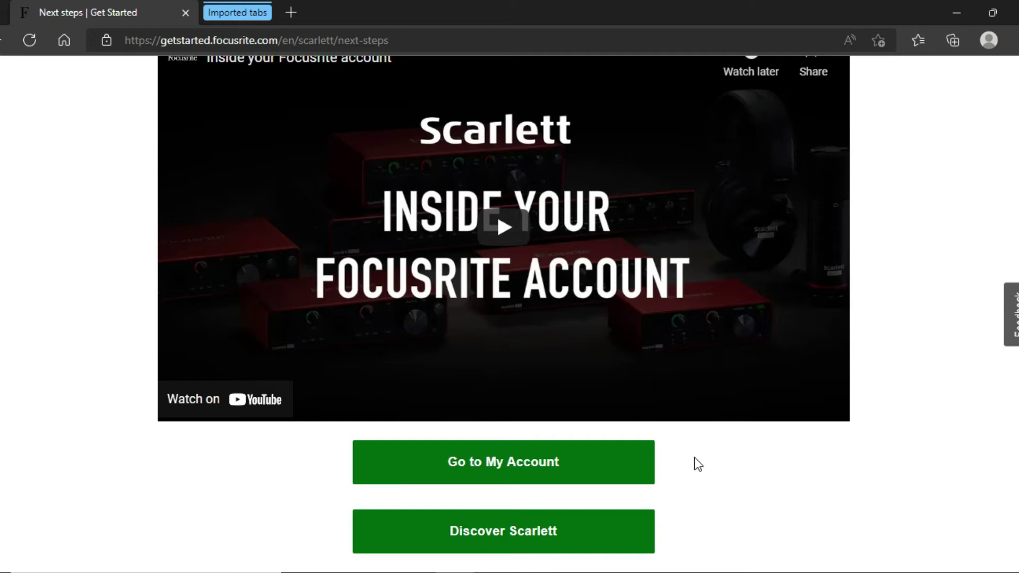
Go to My Account and expand the Downloads / Drivers list for the Scarlett Solo 3rd Gen.
click(519, 470)
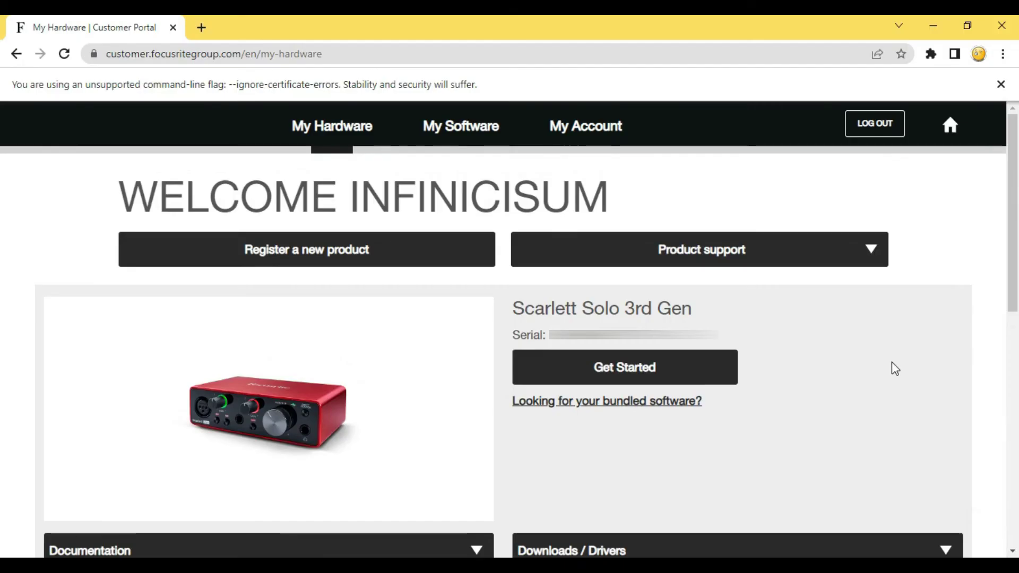
scroll(895, 368, down, 3)
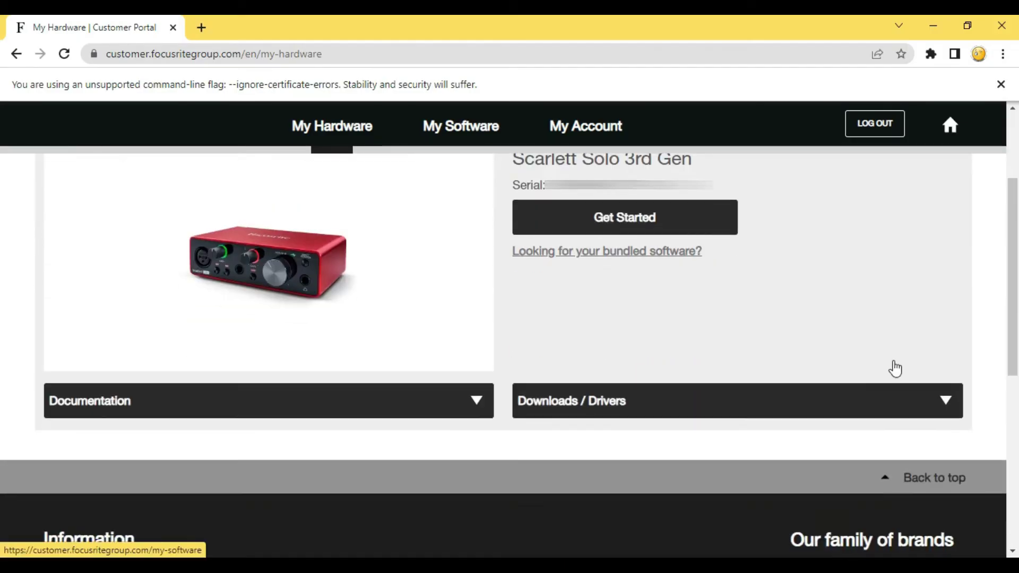
scroll(895, 369, down, 1)
click(947, 355)
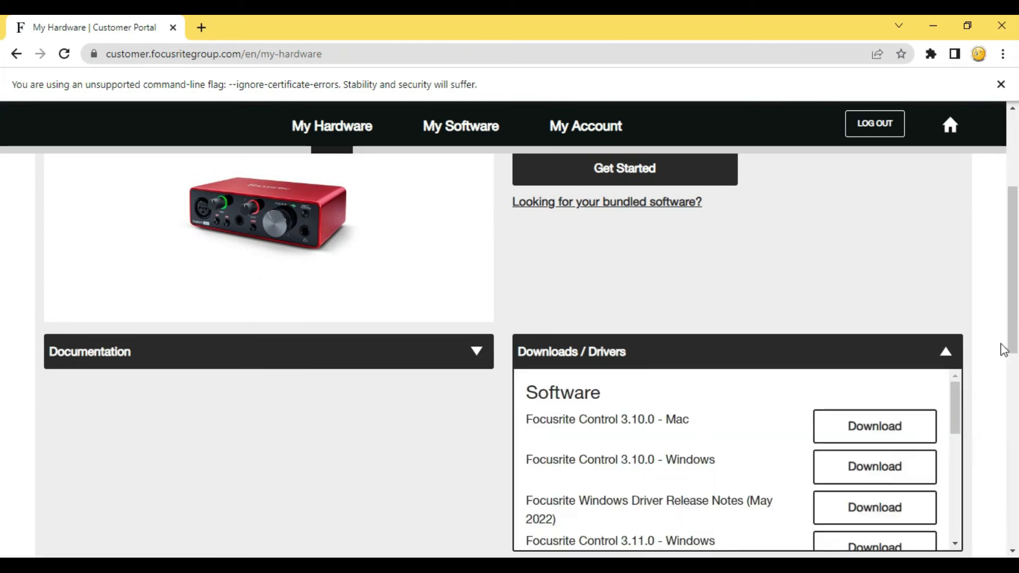
Download the Focusrite Control 3.11.0 Windows .exe installer from the list.
scroll(1003, 350, down, 2)
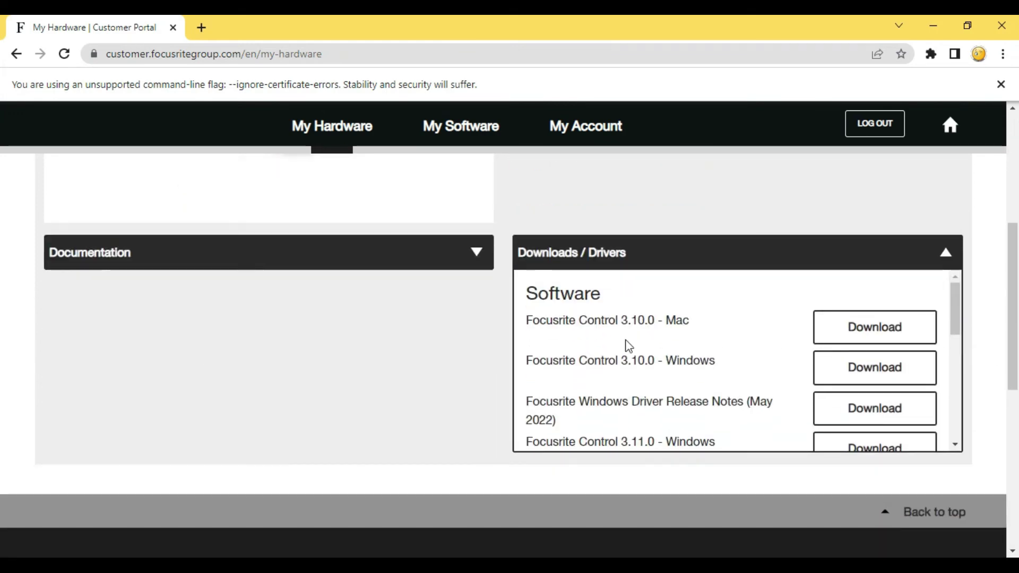
scroll(629, 356, down, 2)
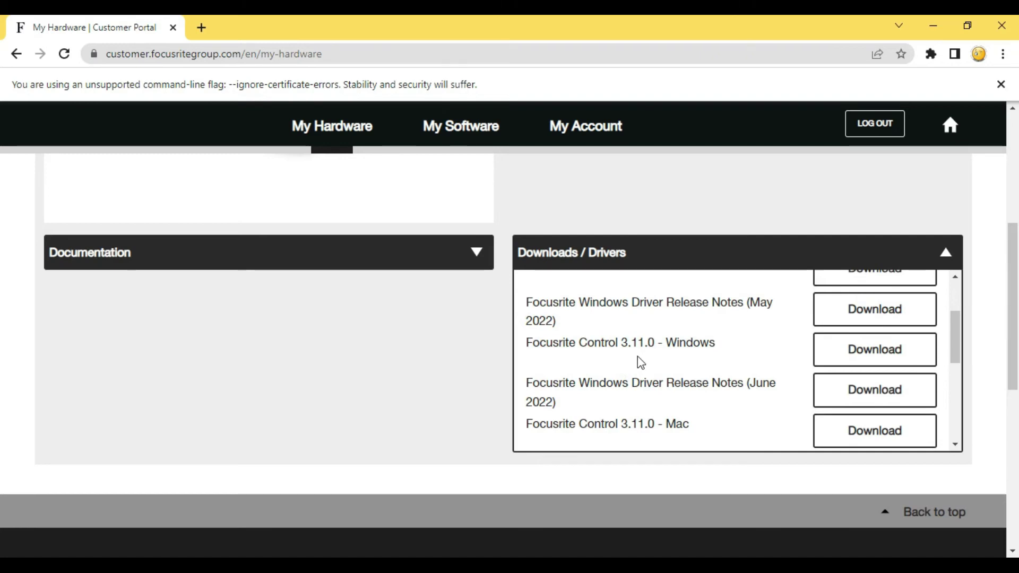
scroll(639, 360, down, 1)
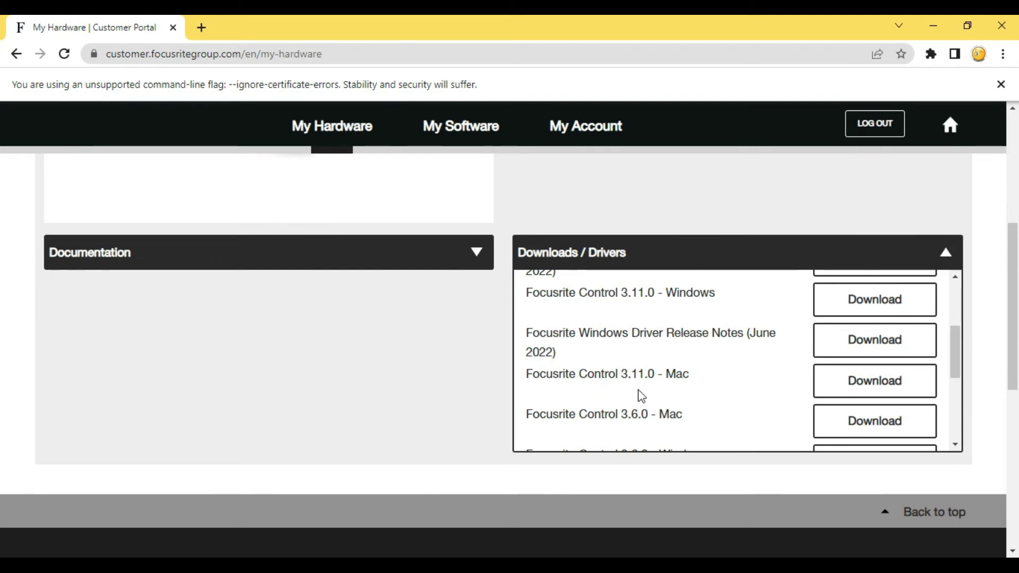
scroll(743, 318, up, 1)
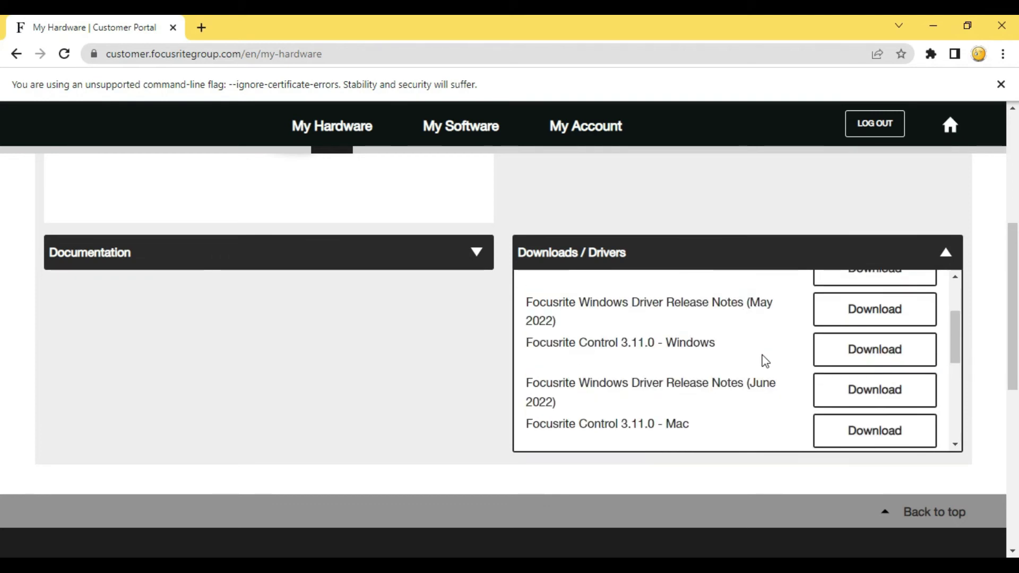
click(842, 359)
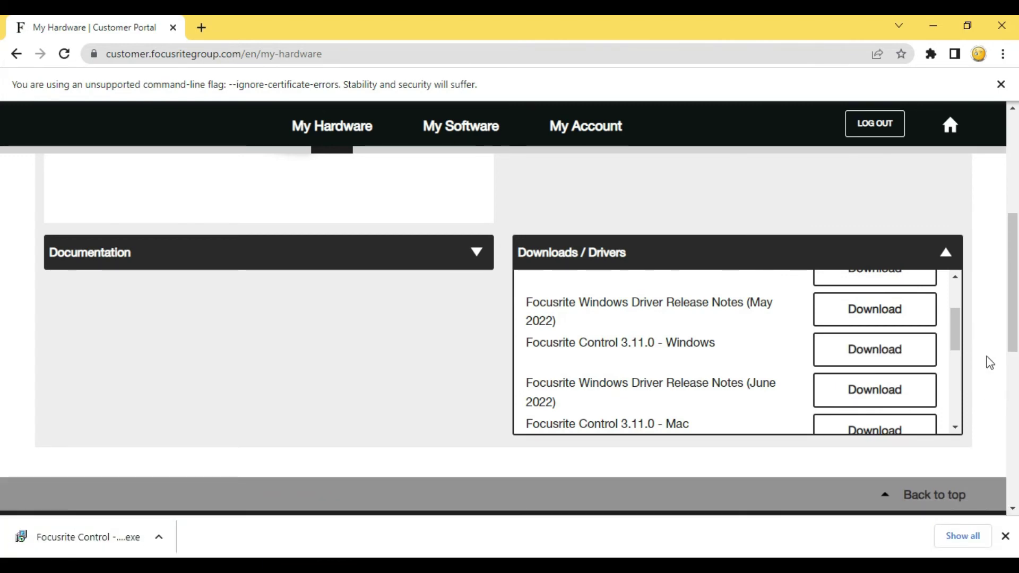
Run the downloaded .exe, accept the licence, keep Full installation, install, and finish with restart.
click(82, 539)
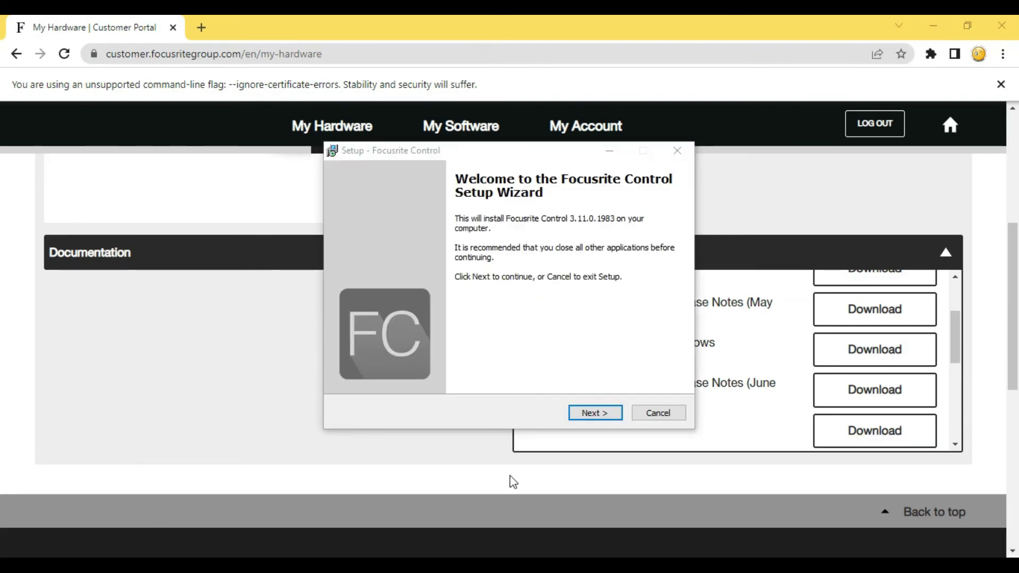
click(596, 413)
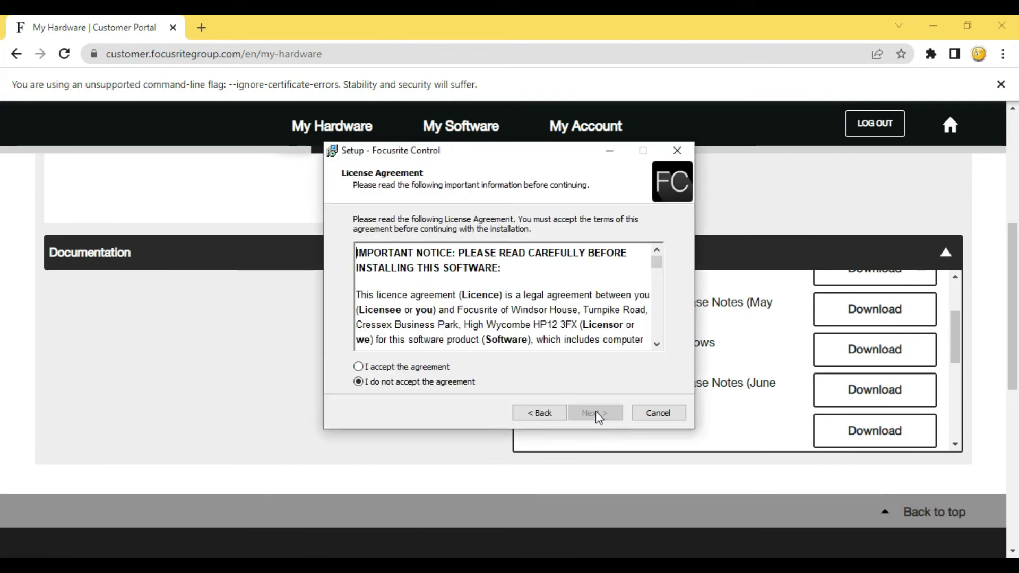
click(359, 367)
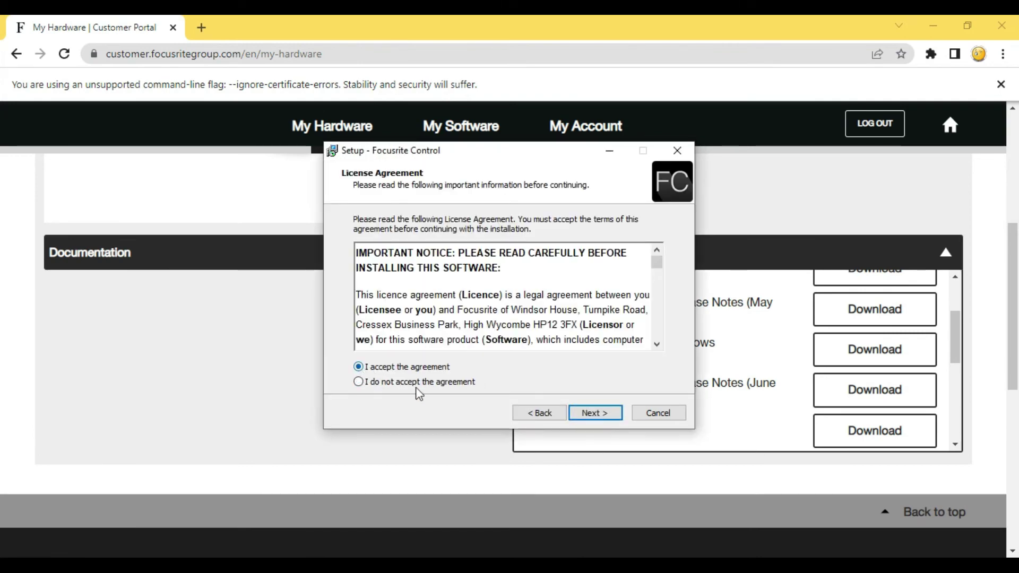
click(589, 414)
click(588, 414)
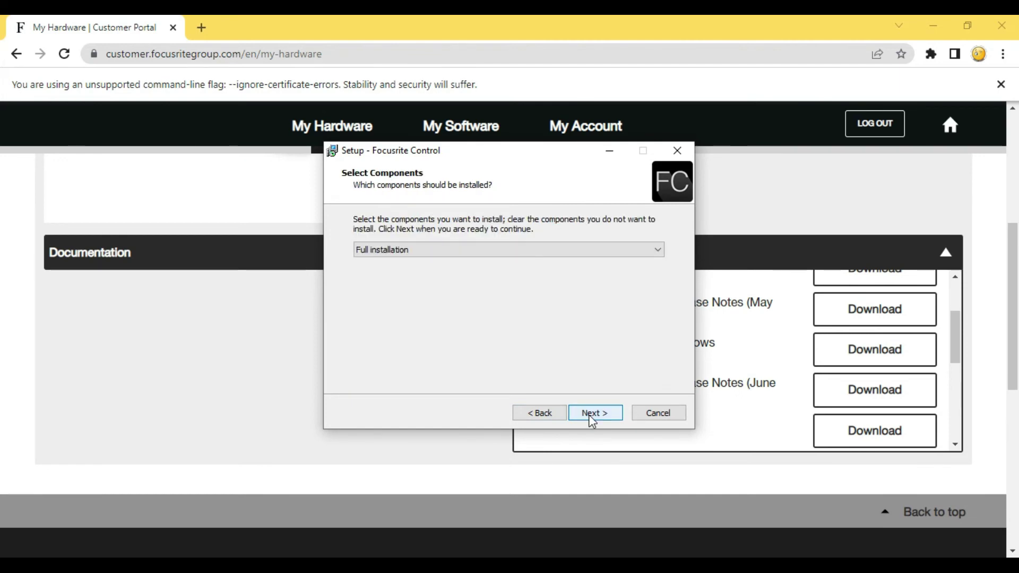
click(588, 414)
click(589, 415)
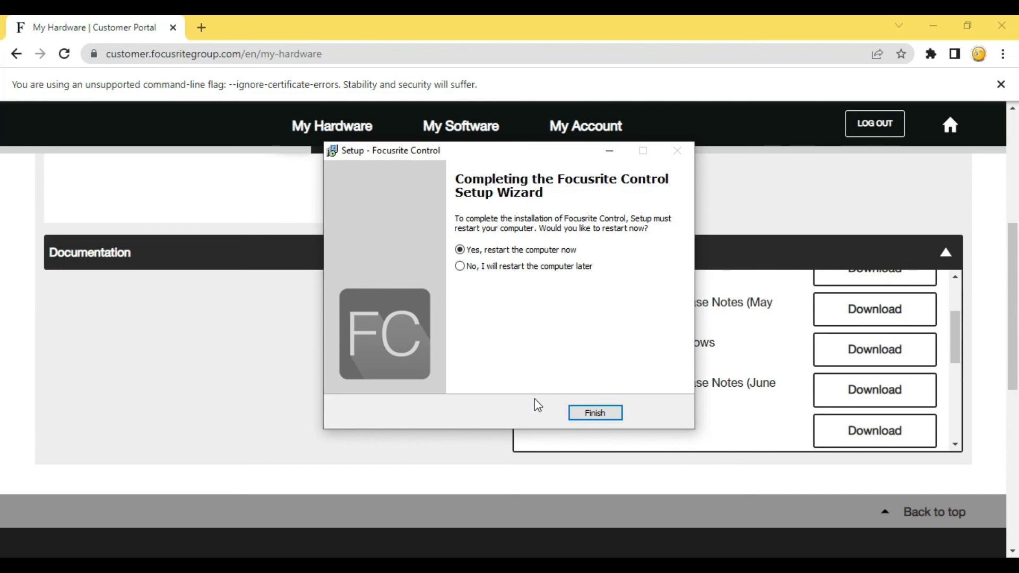
click(589, 417)
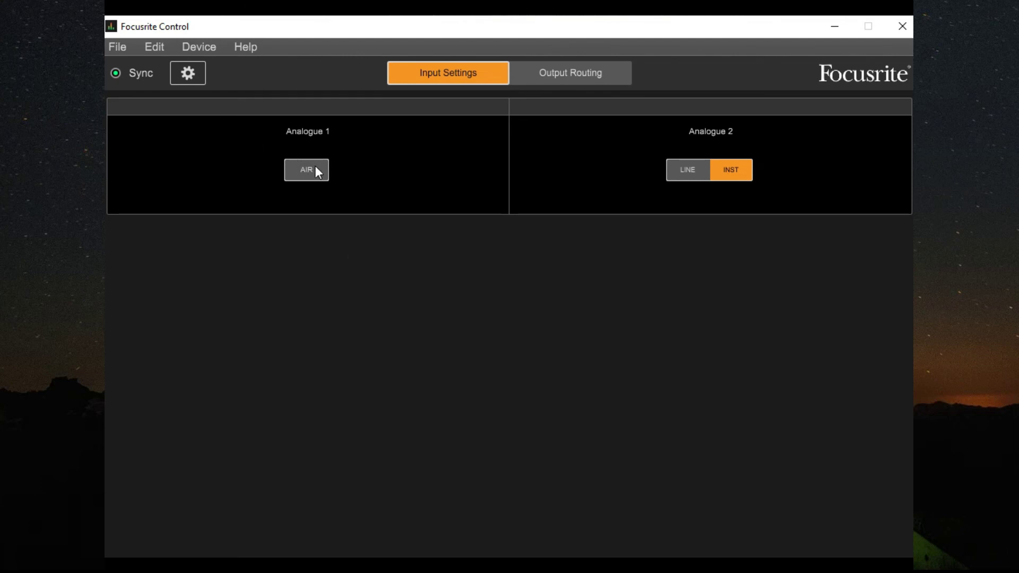
Toggle Analogue 2 to LINE and back to INST, then return from Output Routing to Input Settings.
click(683, 167)
click(722, 171)
click(583, 83)
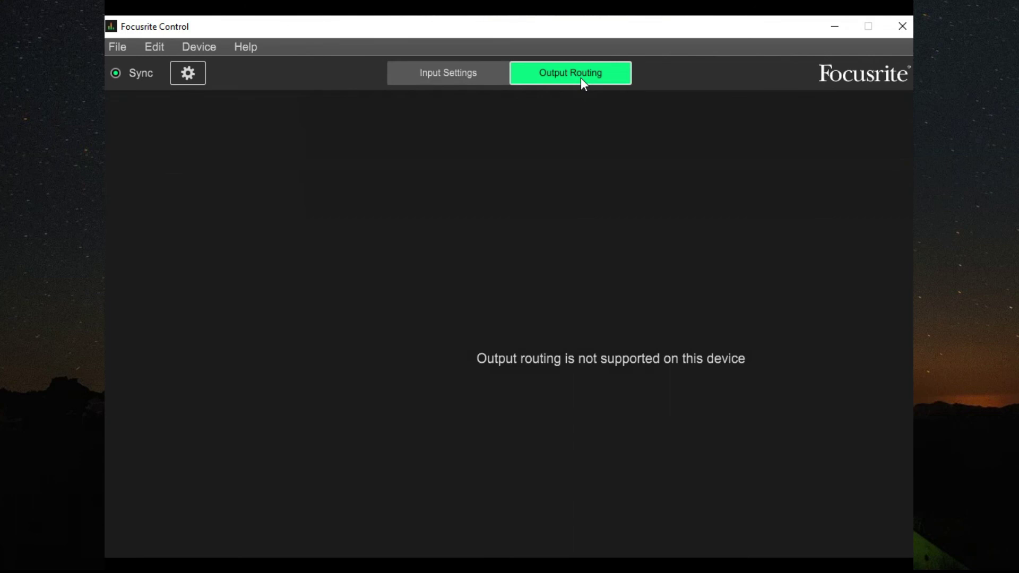
click(485, 80)
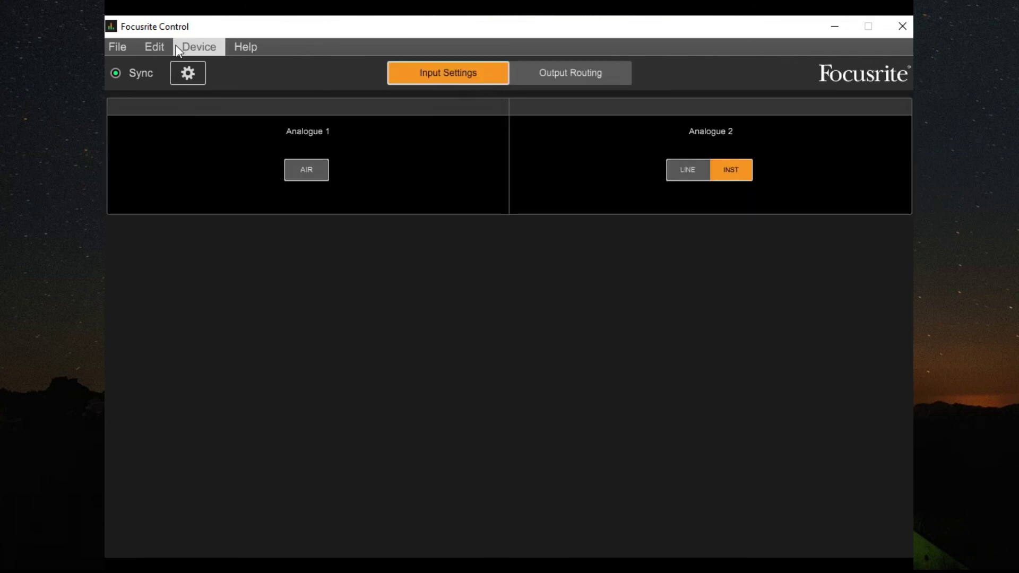